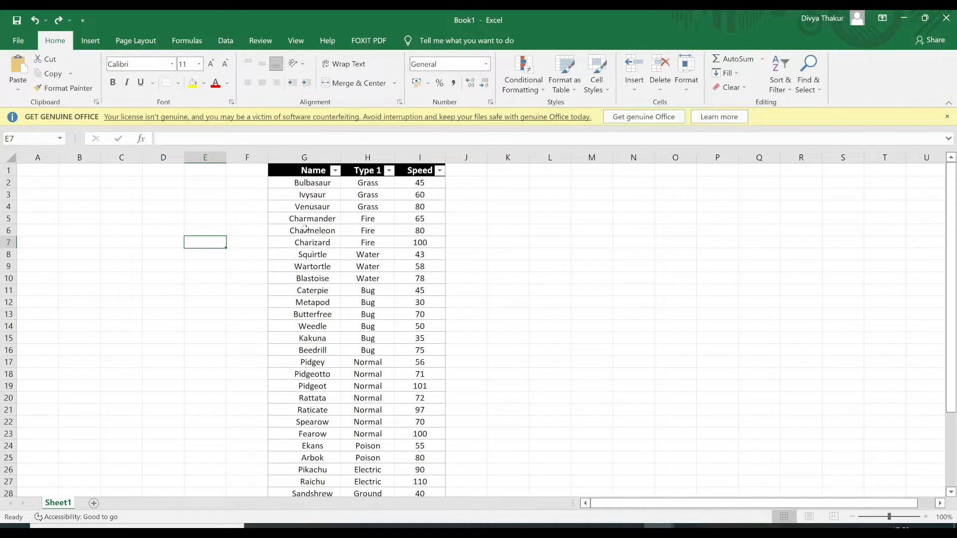
Step: Highlight Speed column values greater than 70 using conditional formatting with Green Fill with Dark Green Text
click(546, 243)
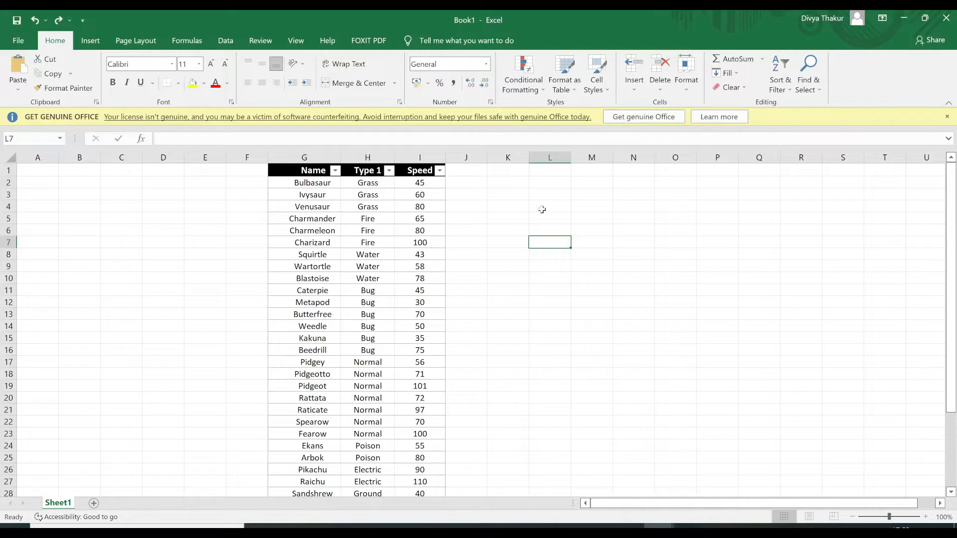
click(427, 157)
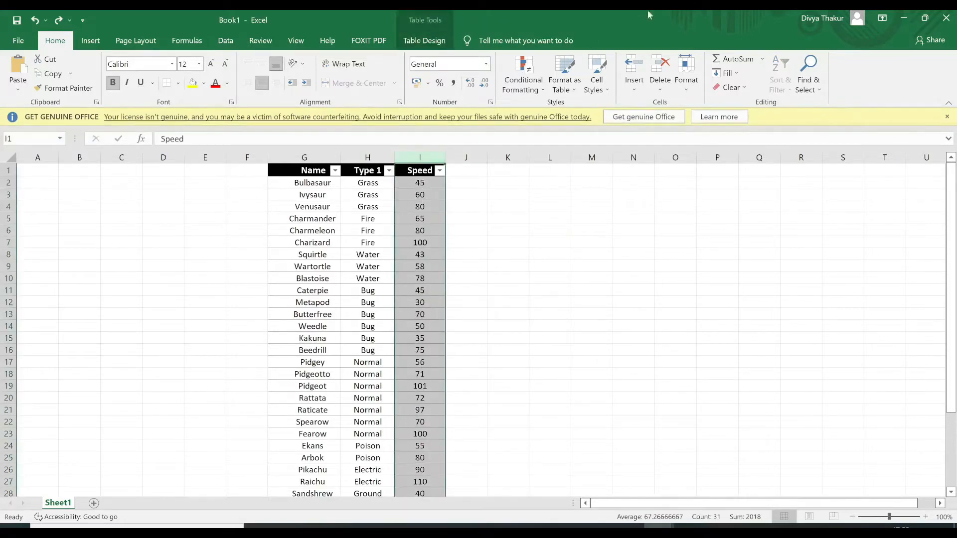
click(531, 93)
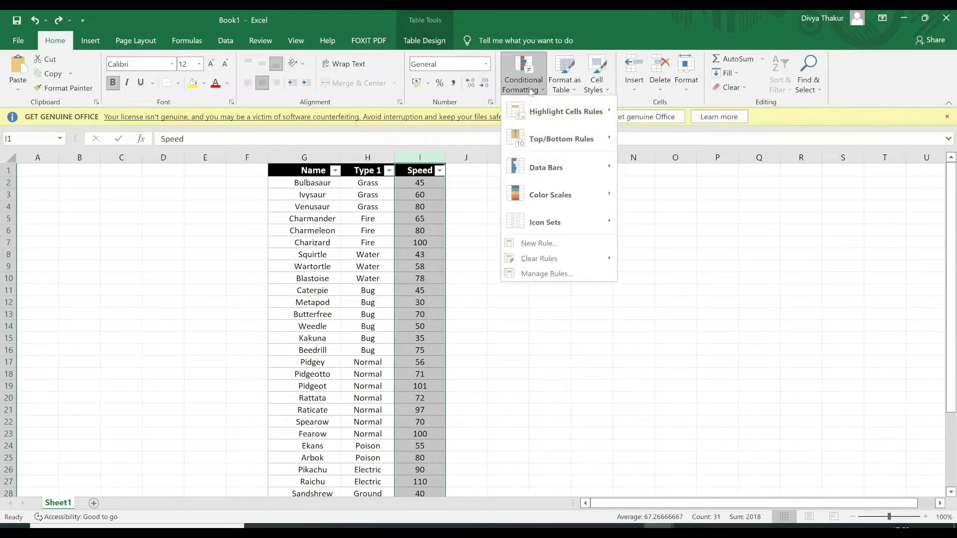
mouse_move(561, 115)
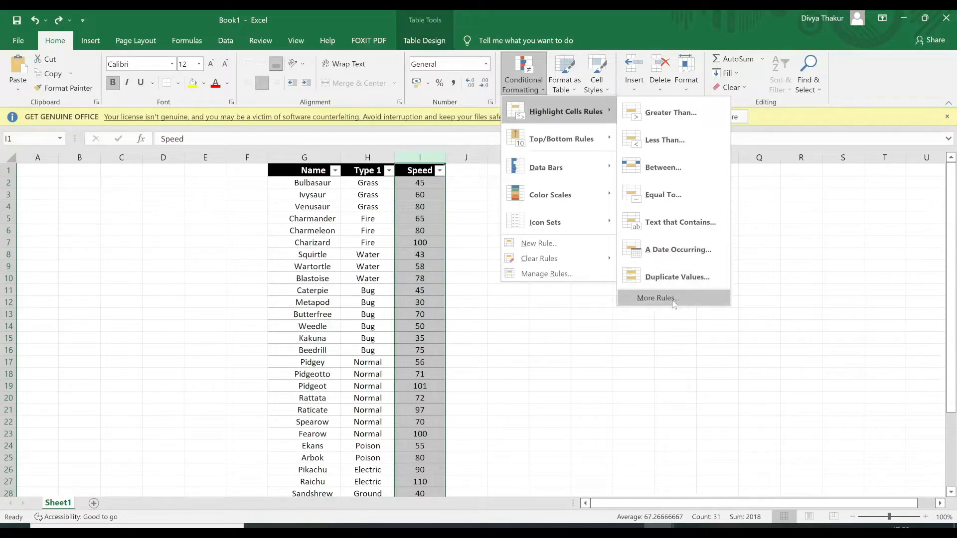
click(684, 114)
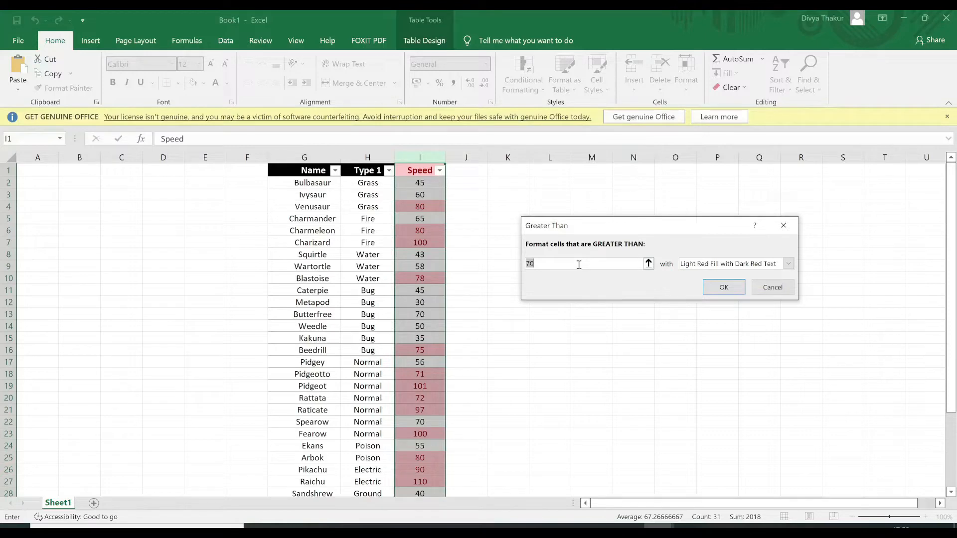
click(788, 264)
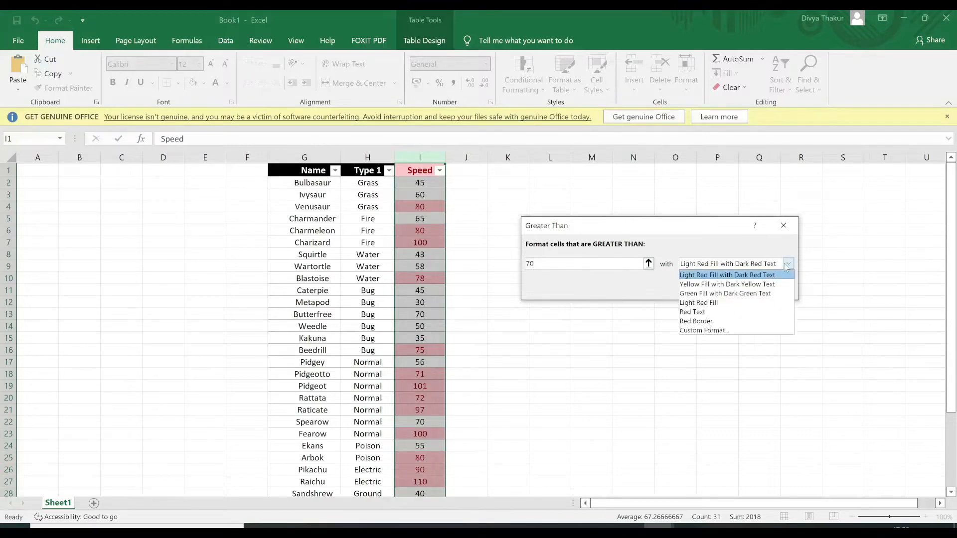
click(770, 293)
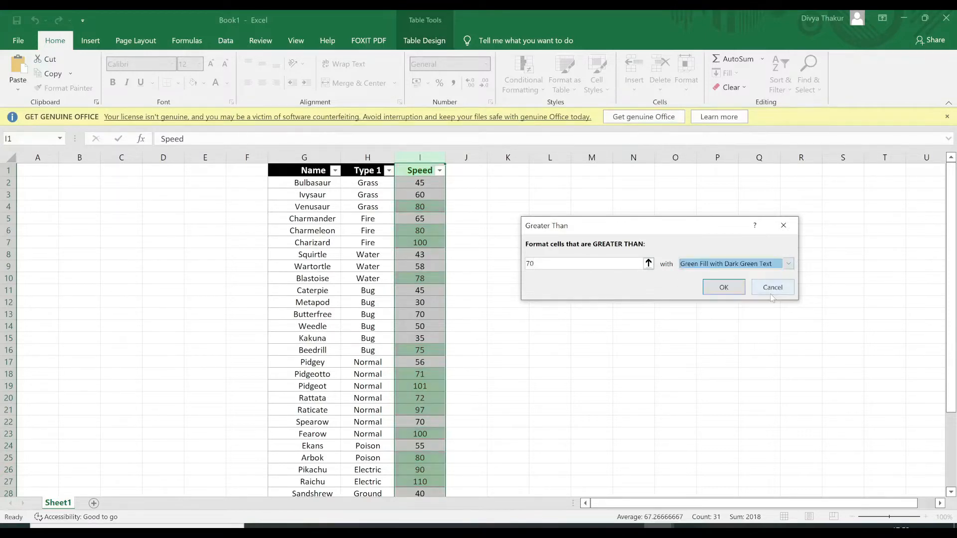
click(724, 288)
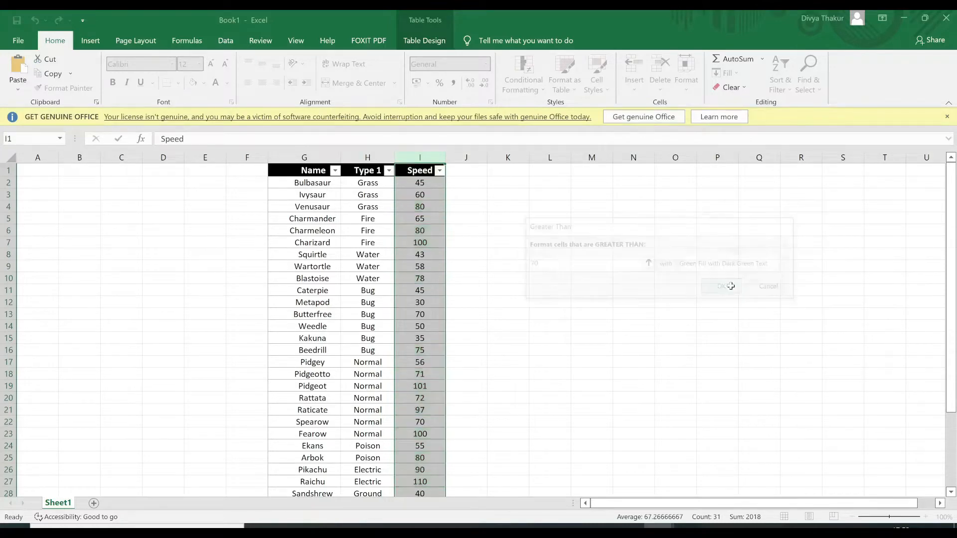
Step: Check the names beside the highlighted speeds and undo the greater-than highlighting on the Speed column
click(310, 207)
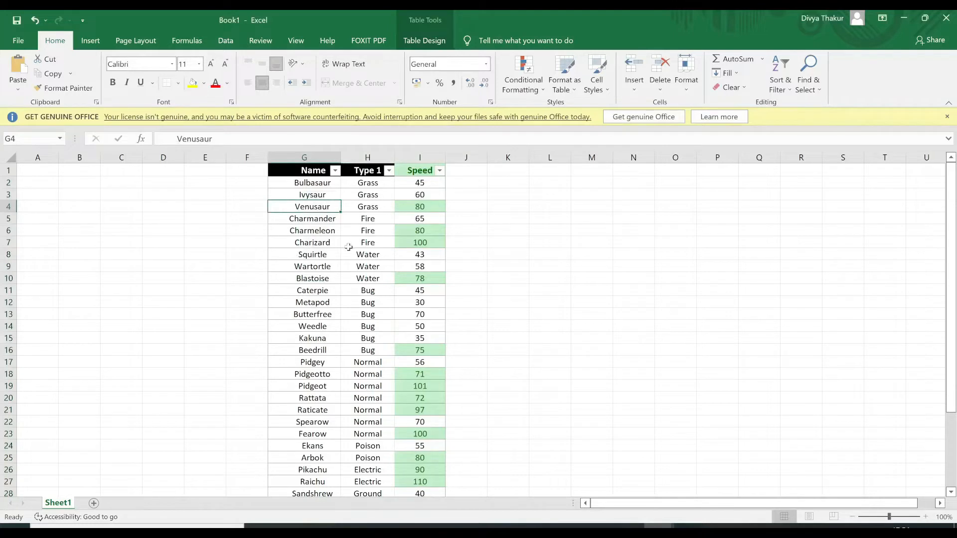
click(317, 244)
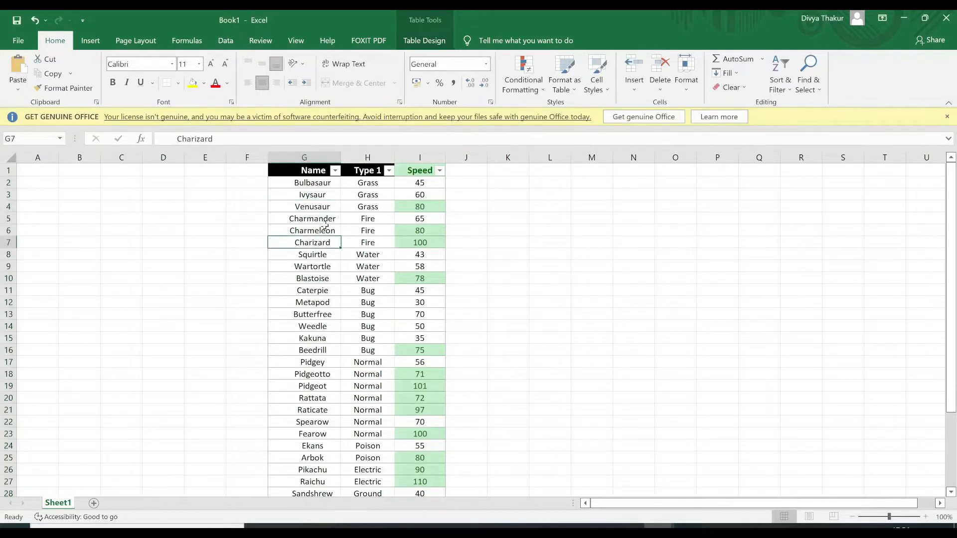
click(323, 230)
click(324, 243)
click(324, 280)
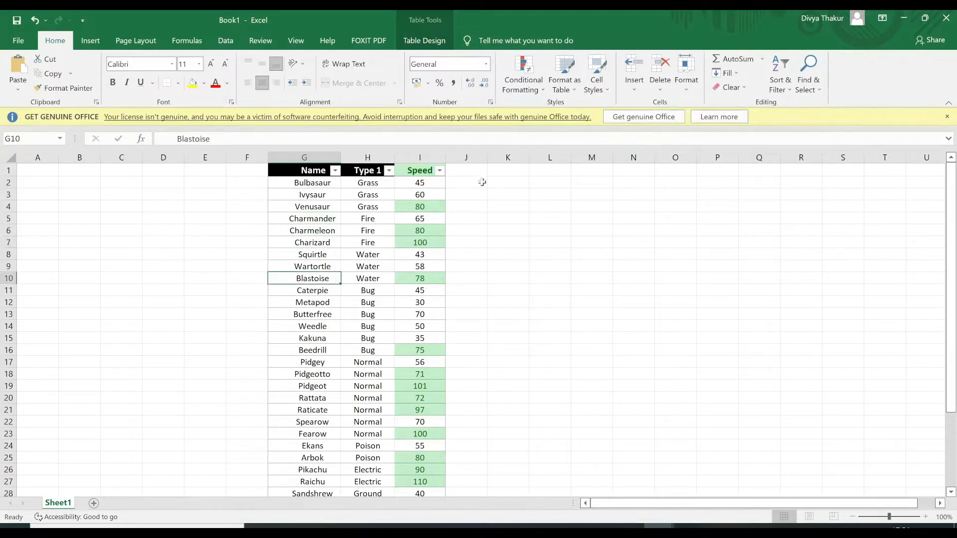
key(ctrl+z)
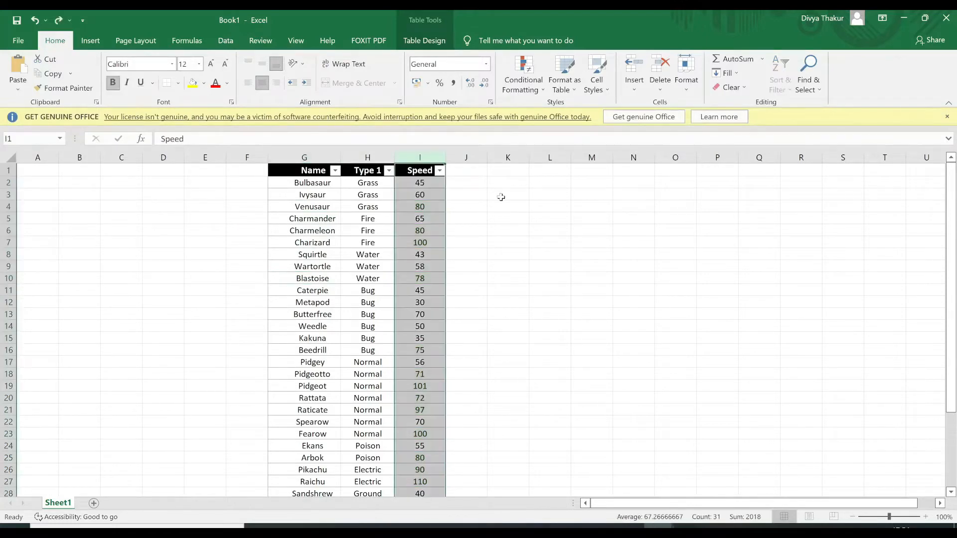
click(501, 198)
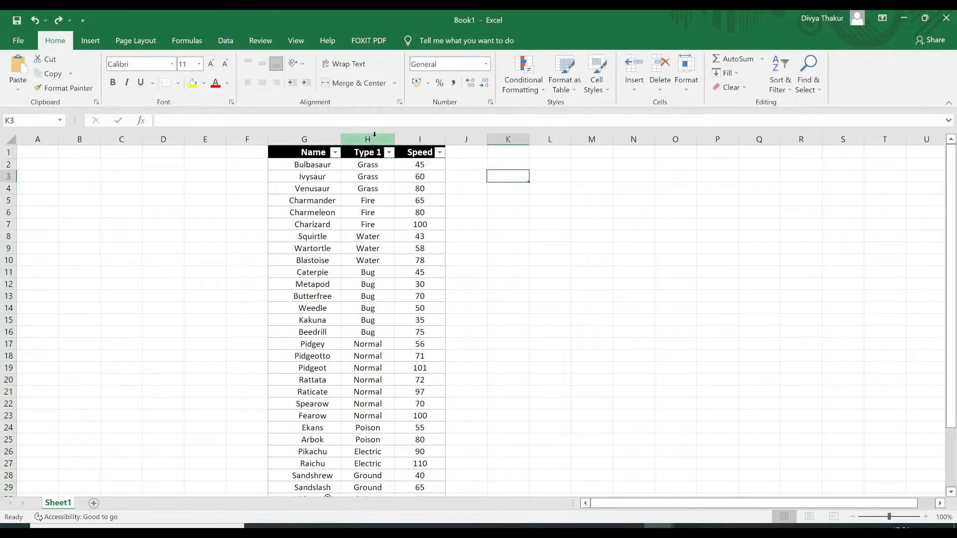
Step: Highlight Type 1 column cells containing the text "w" using conditional formatting with Yellow Fill with Dark Yellow Text
click(374, 138)
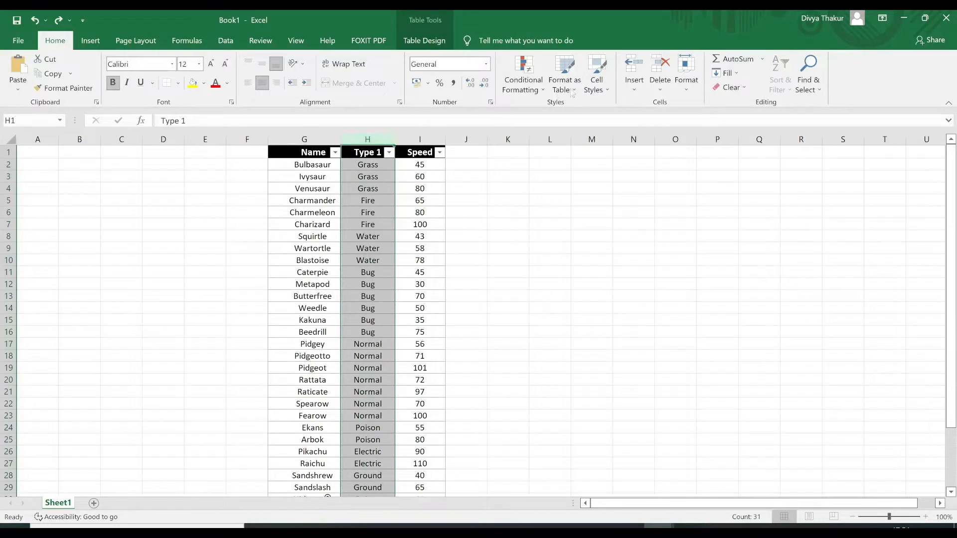
click(525, 96)
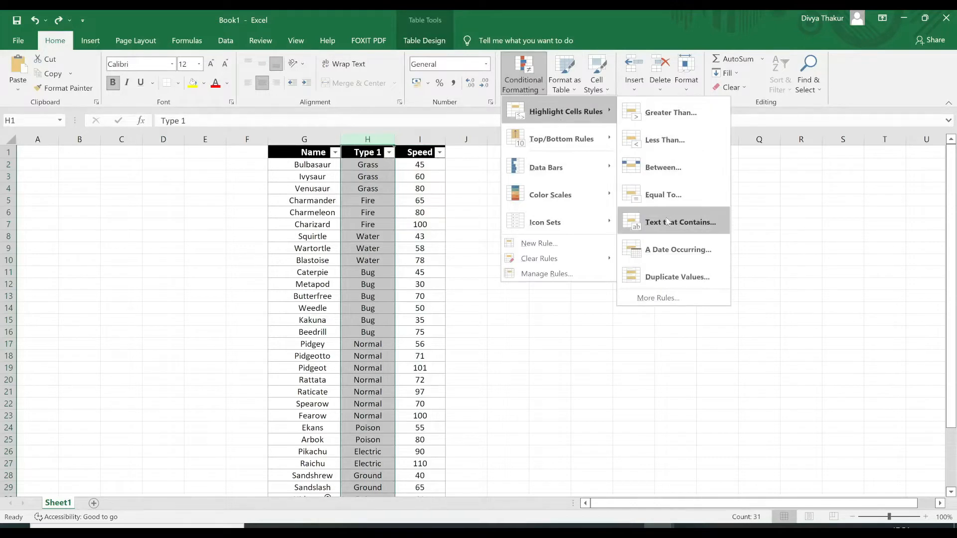
click(669, 224)
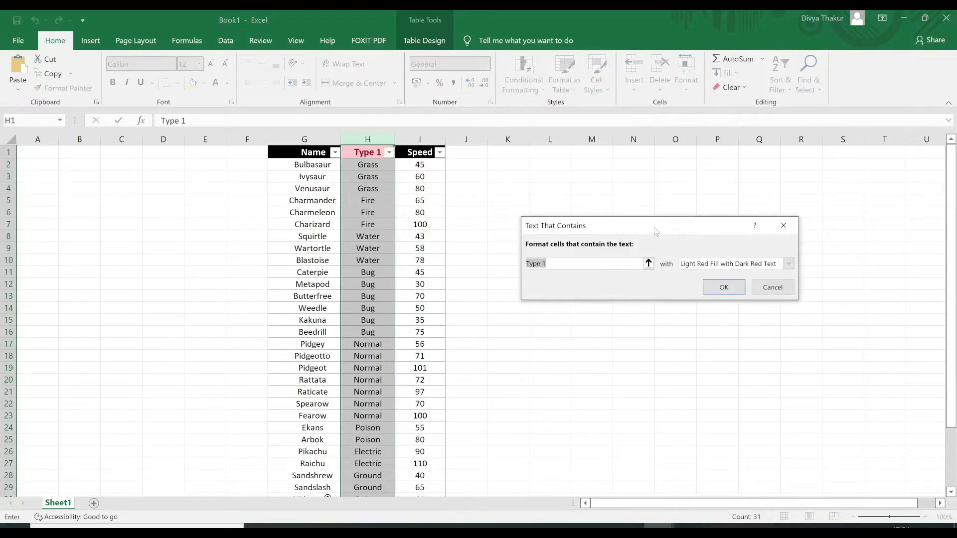
double_click(558, 264)
key(BackSpace)
key(BackSpace)
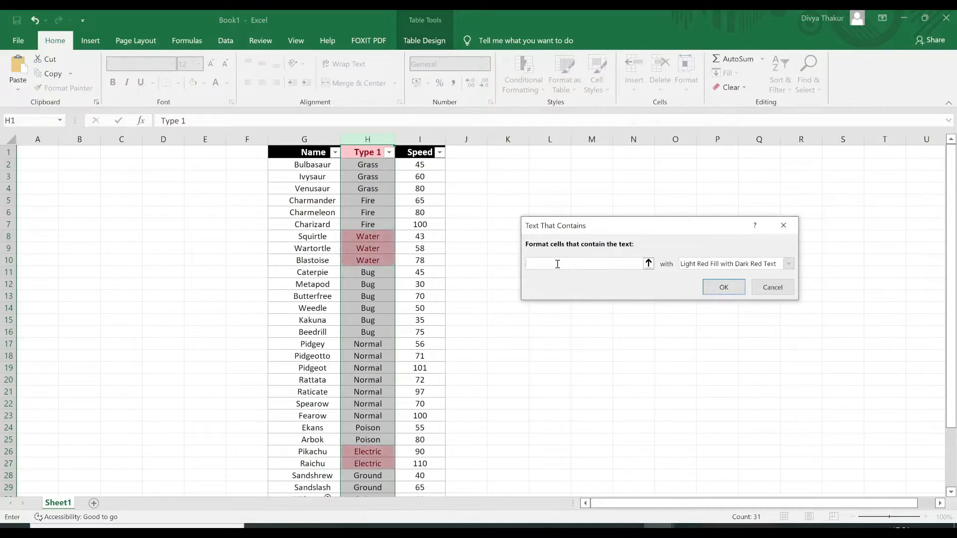
text(w)
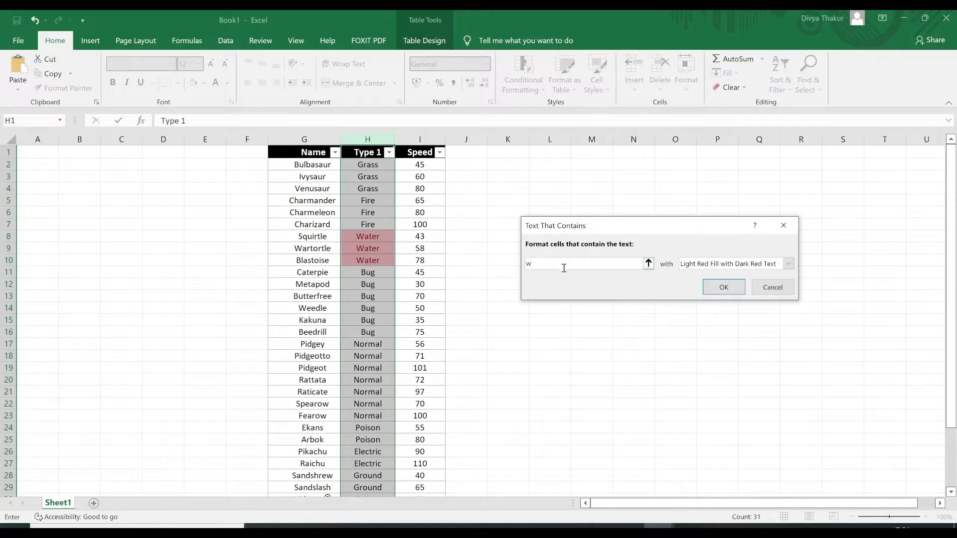
click(740, 265)
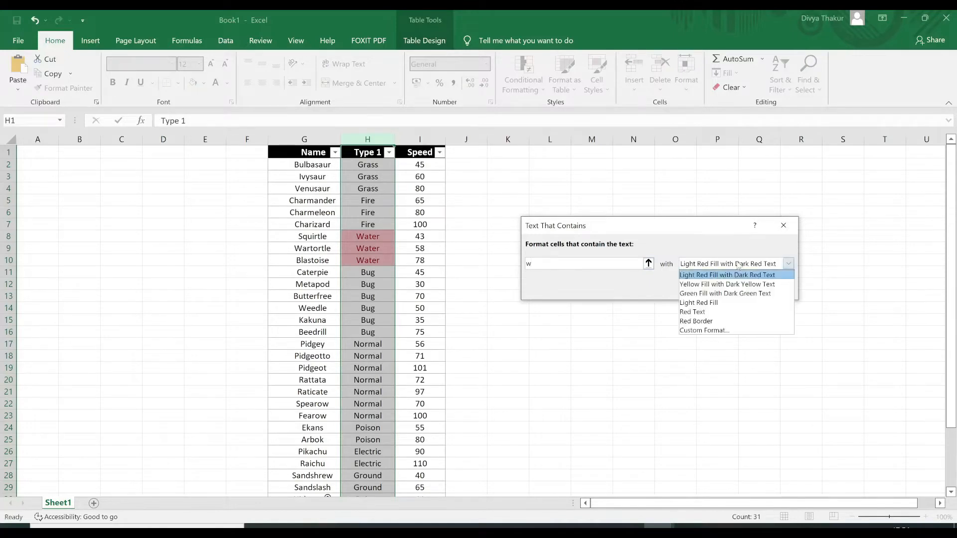
click(723, 289)
click(720, 288)
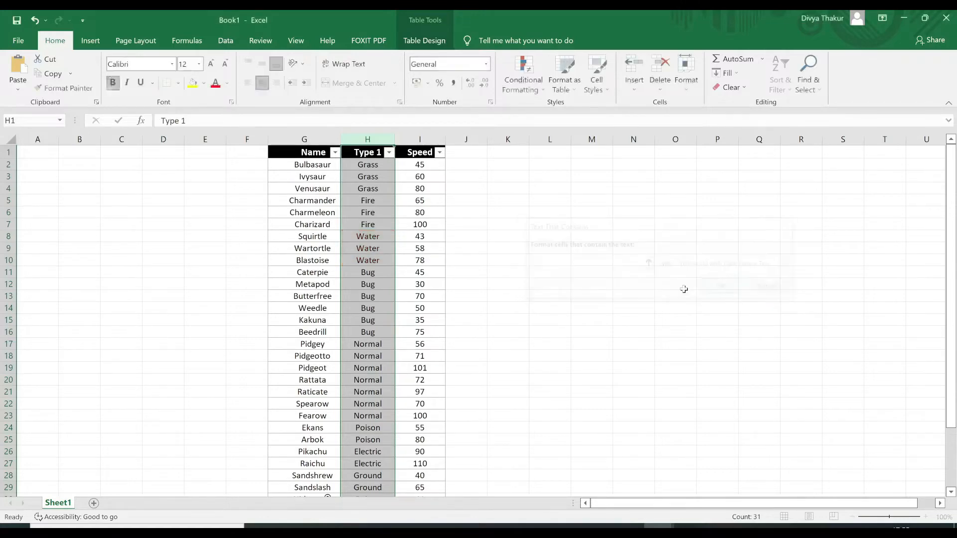
click(532, 296)
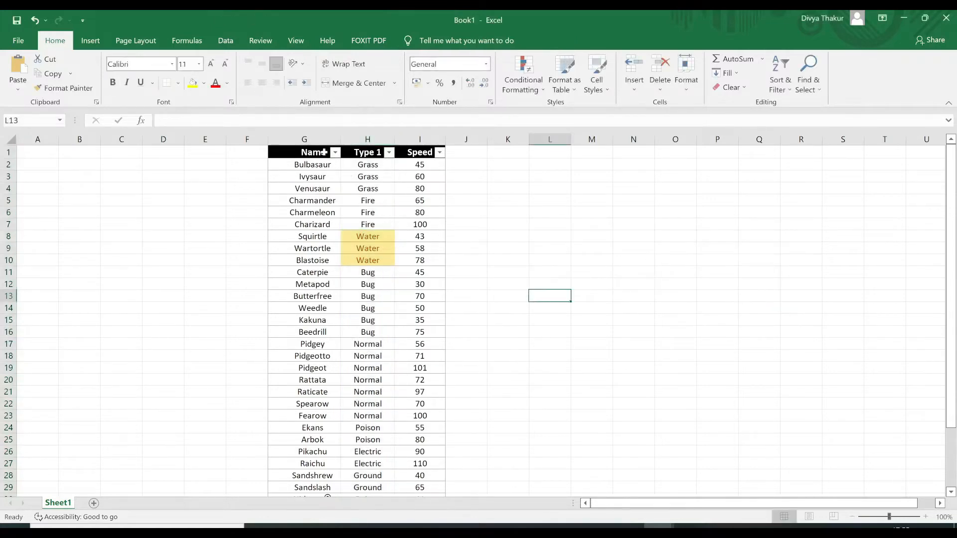
Step: Highlight Name column cells containing the text "T" using conditional formatting with Green Fill with Dark Green Text
click(319, 145)
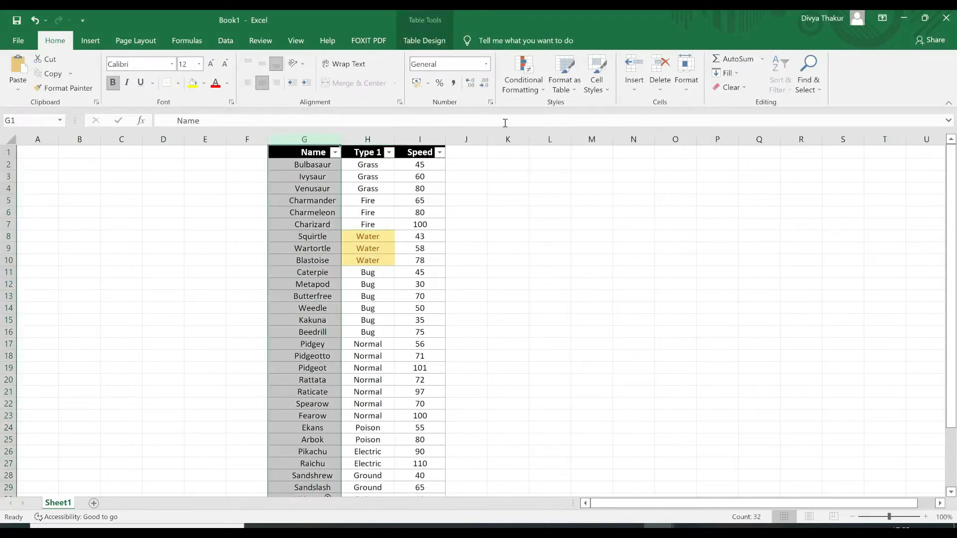
click(523, 83)
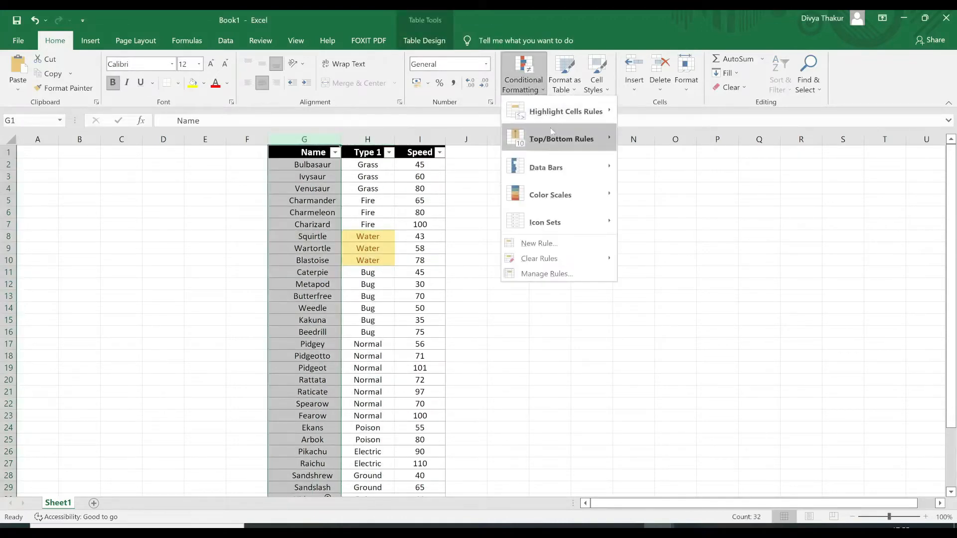
mouse_move(559, 144)
mouse_move(569, 113)
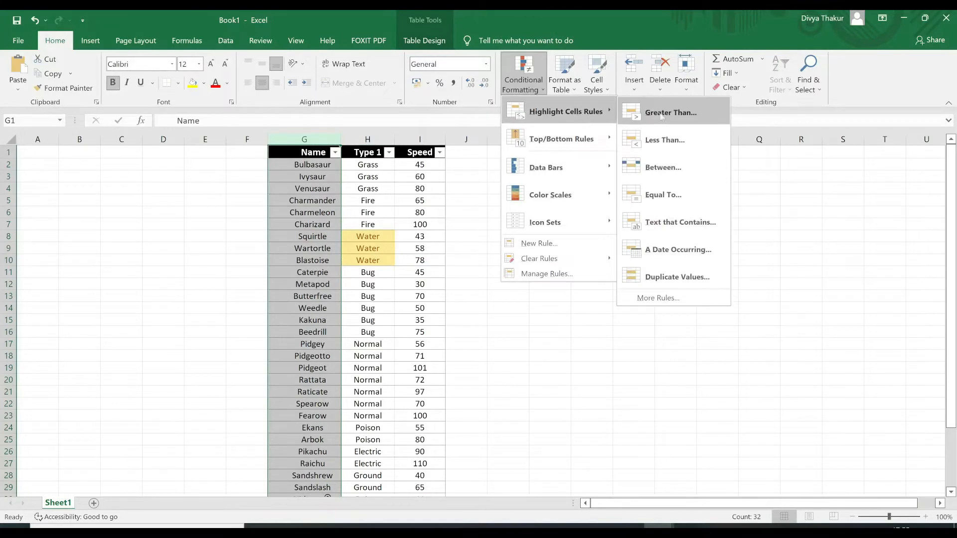
click(674, 223)
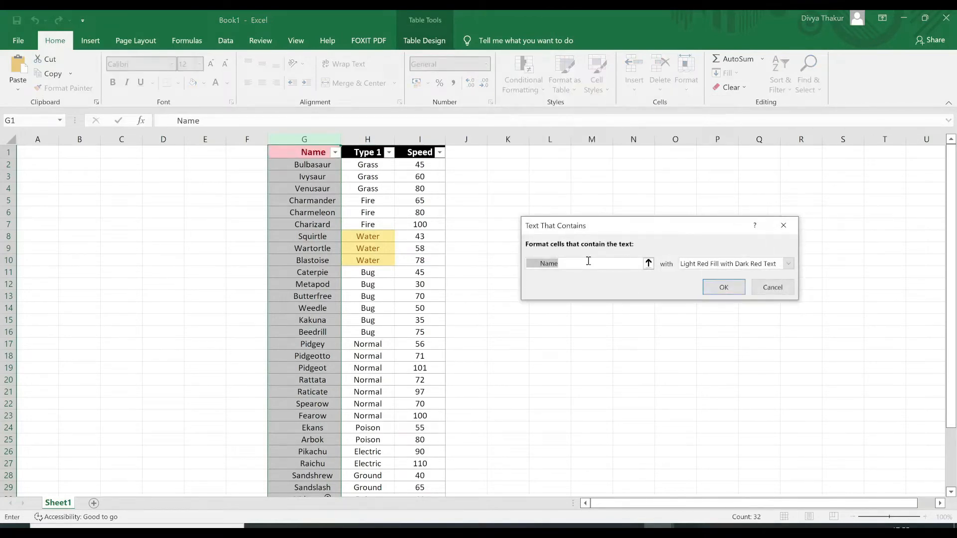
text(T)
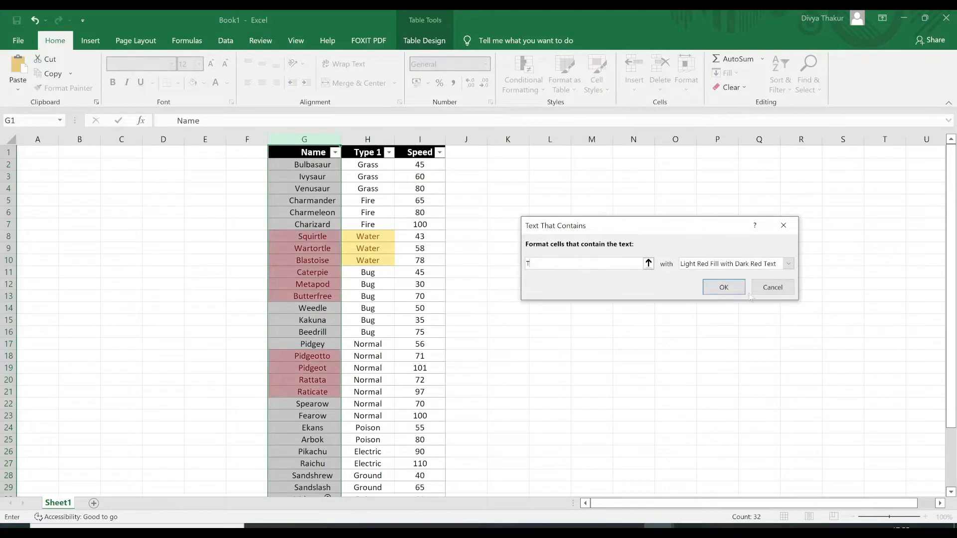
click(751, 266)
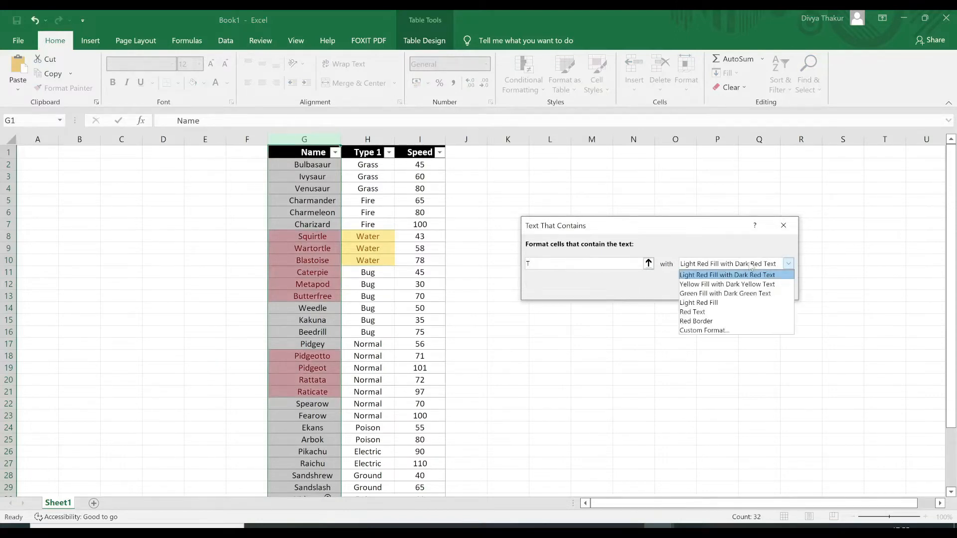
click(746, 294)
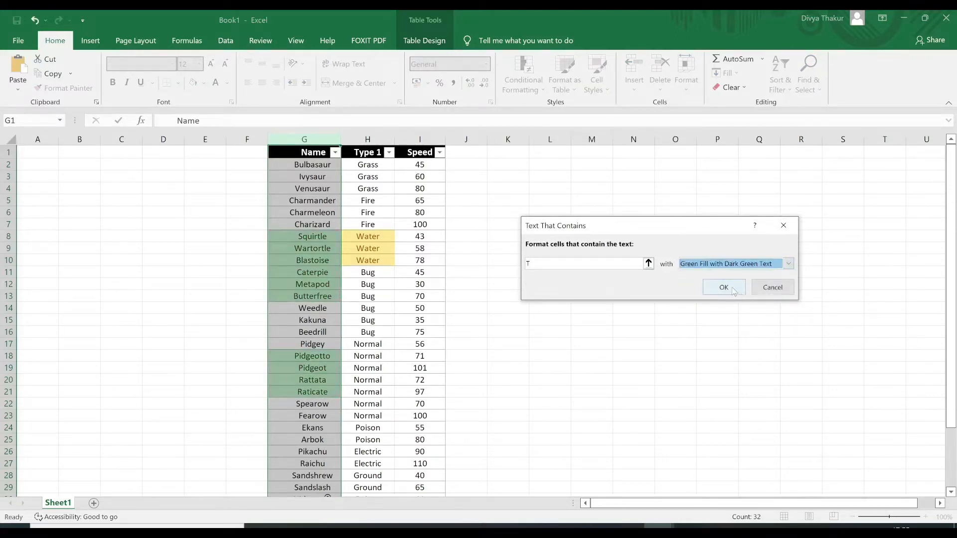
click(737, 293)
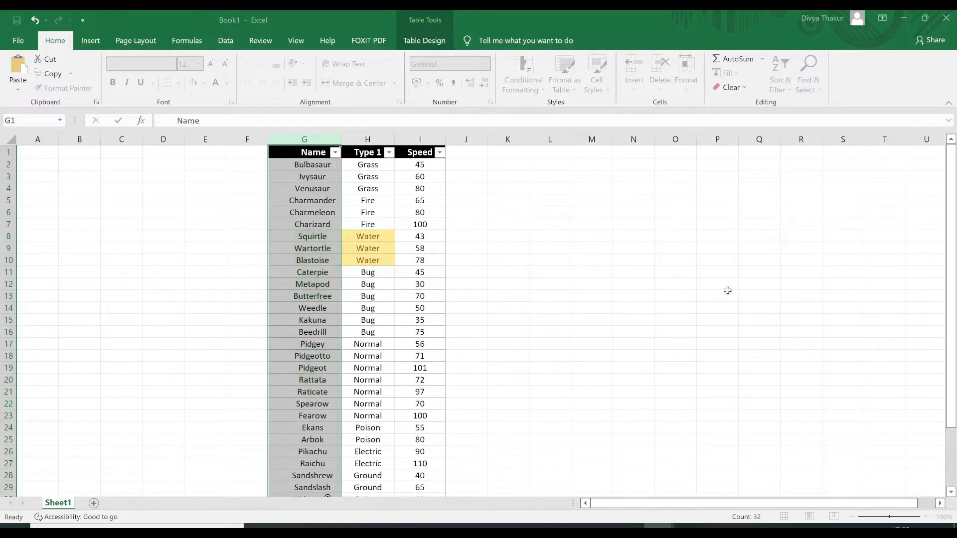
Step: Check the highlighted names and undo the text-contains highlighting on the Name and Type 1 columns
click(305, 239)
click(305, 249)
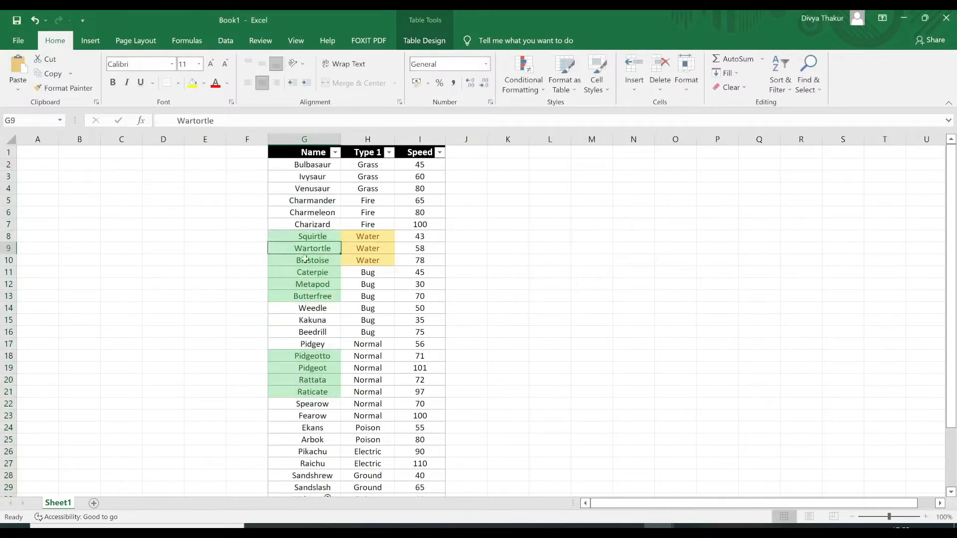
click(306, 260)
click(306, 274)
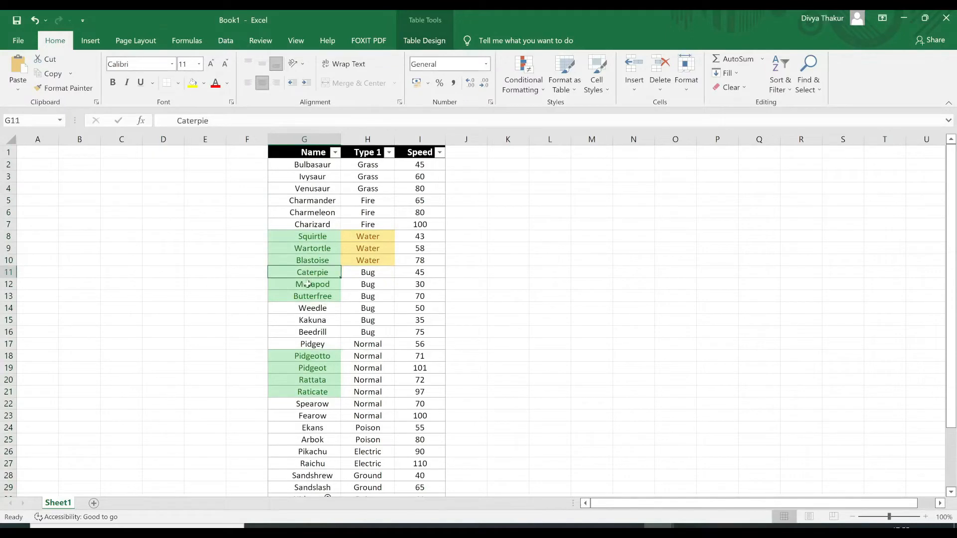
click(308, 285)
click(311, 297)
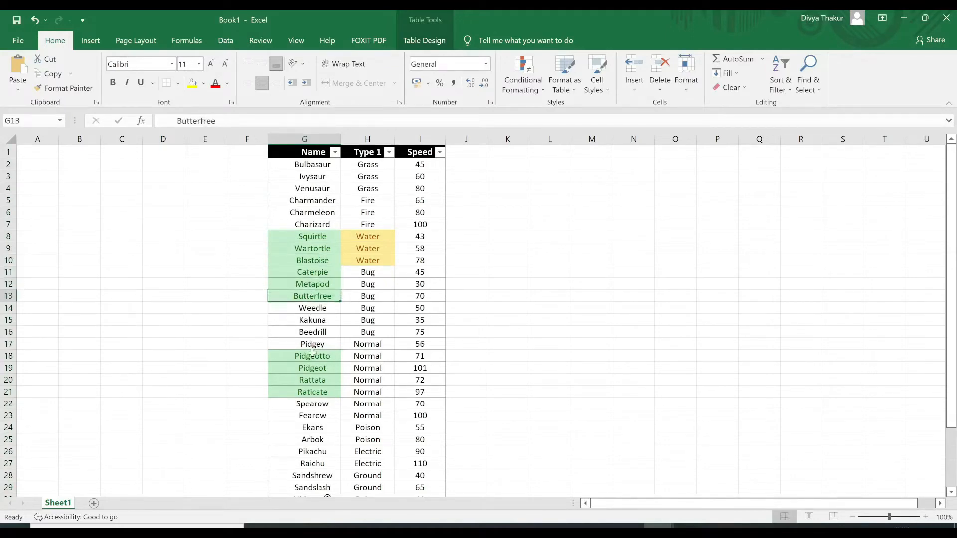
click(518, 225)
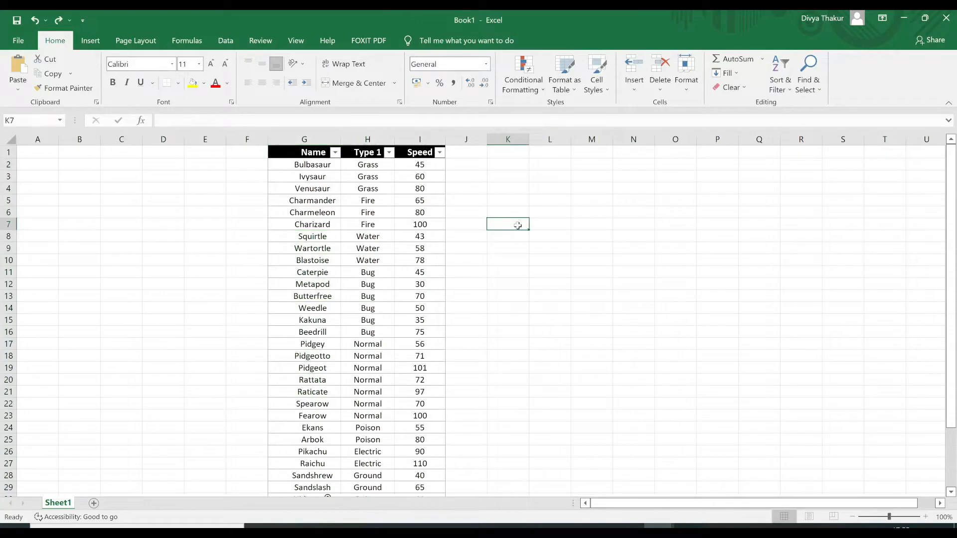
Step: Highlight the top 10 items in the Speed column with Green Fill with Dark Green Text using conditional formatting
click(415, 138)
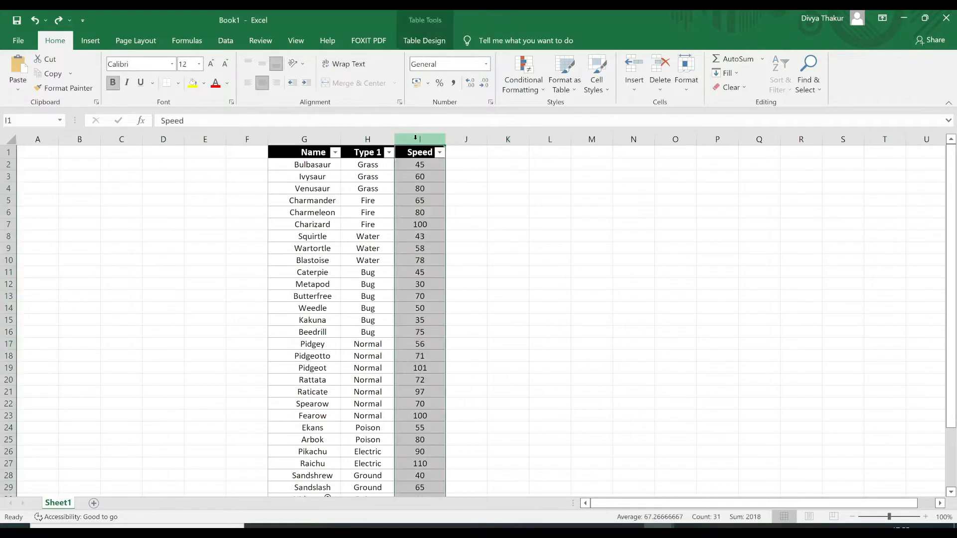
click(530, 91)
mouse_move(552, 143)
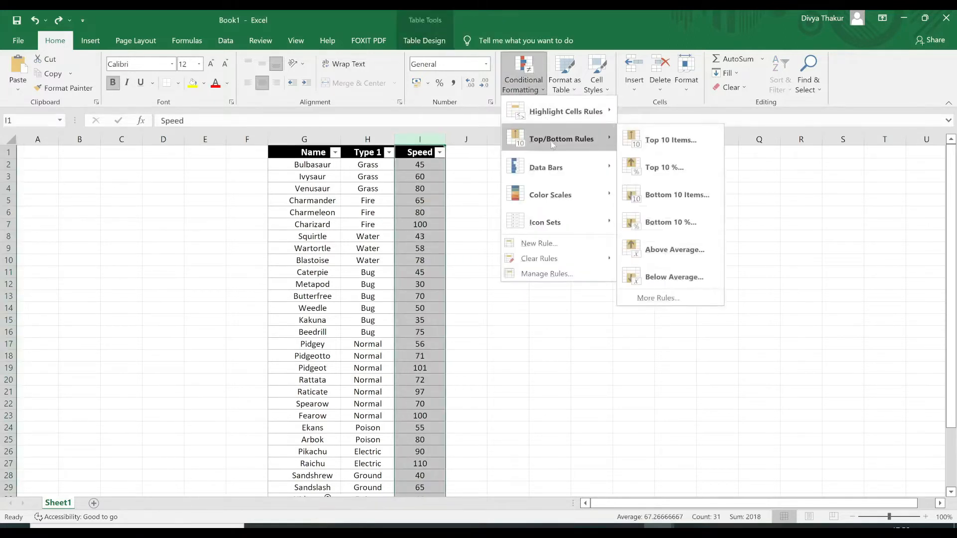
click(661, 144)
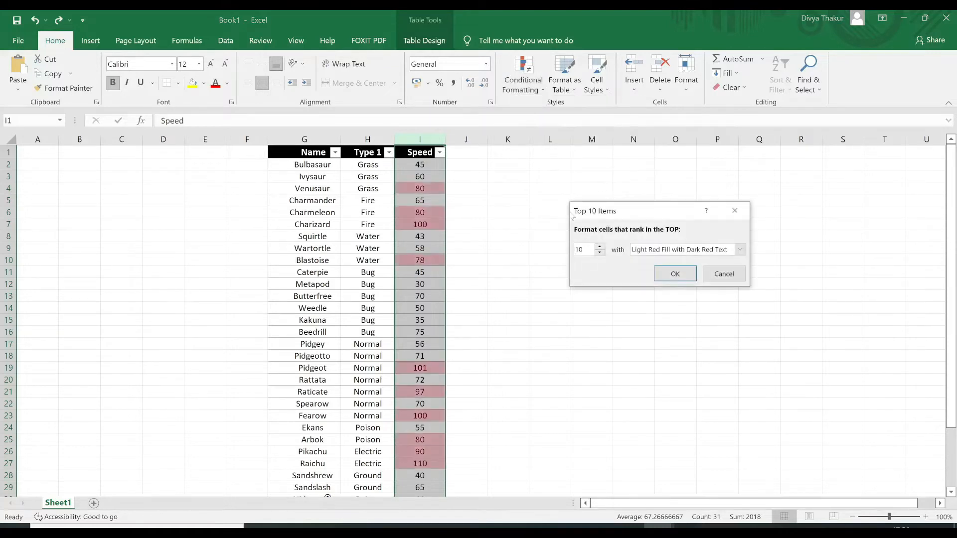
click(723, 251)
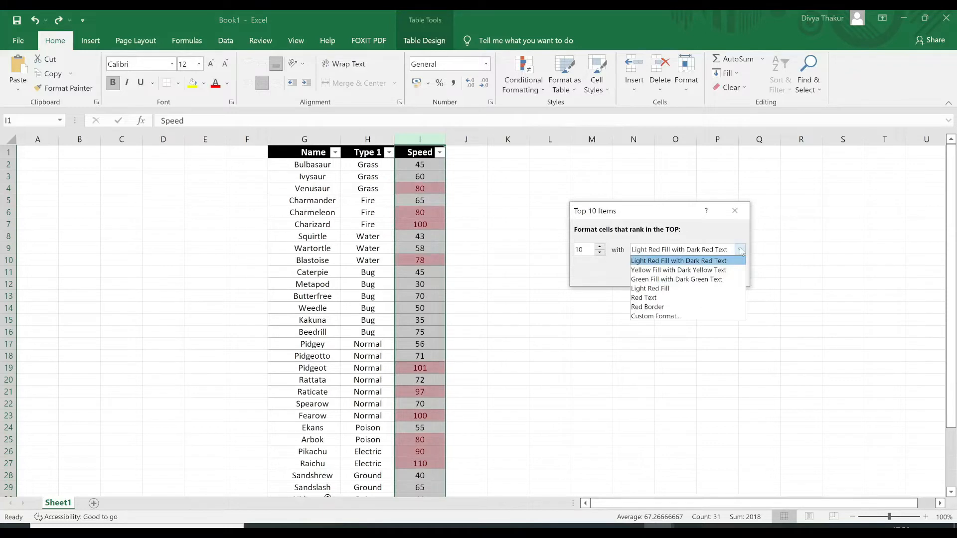
click(702, 281)
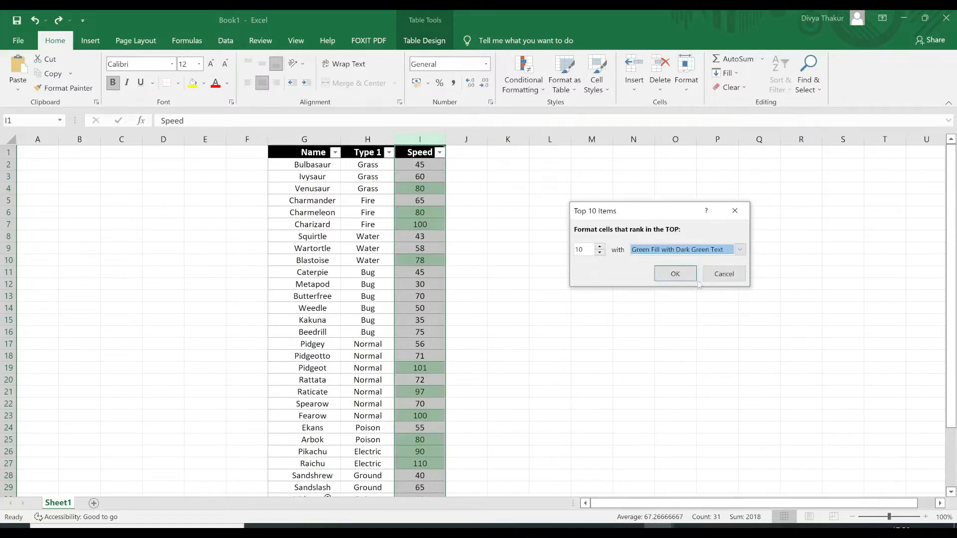
click(672, 272)
Step: Highlight the bottom 10 items in the Speed column with Light Red Fill with Dark Red Text
click(529, 83)
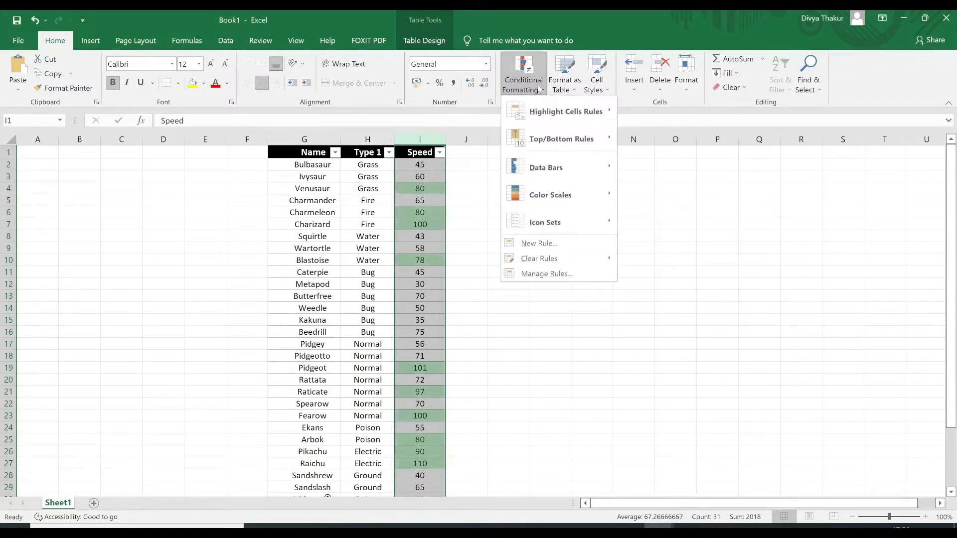
mouse_move(554, 133)
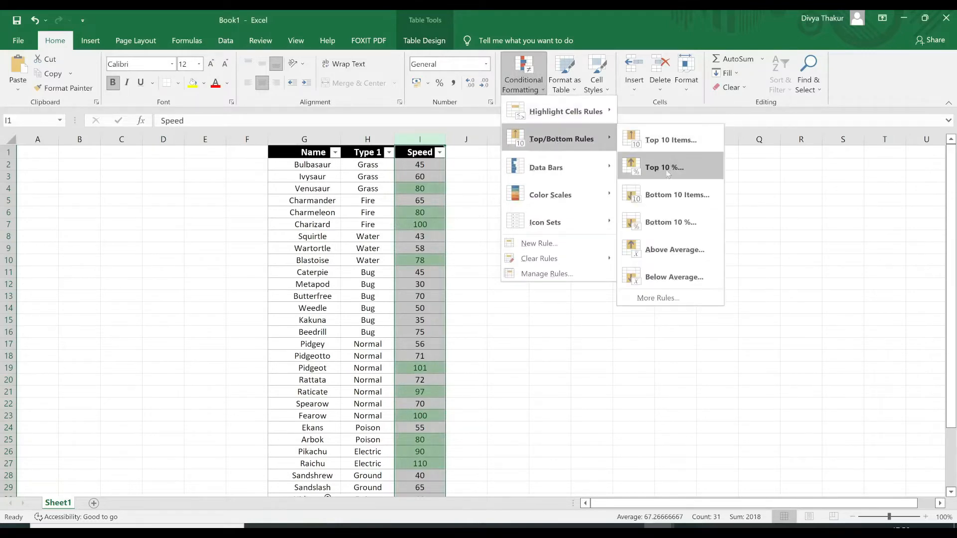
click(670, 199)
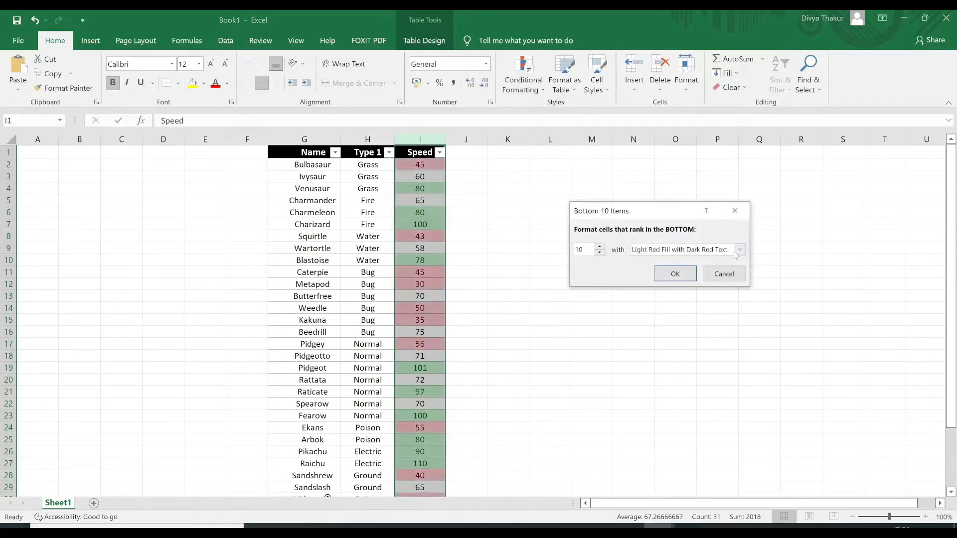
click(740, 251)
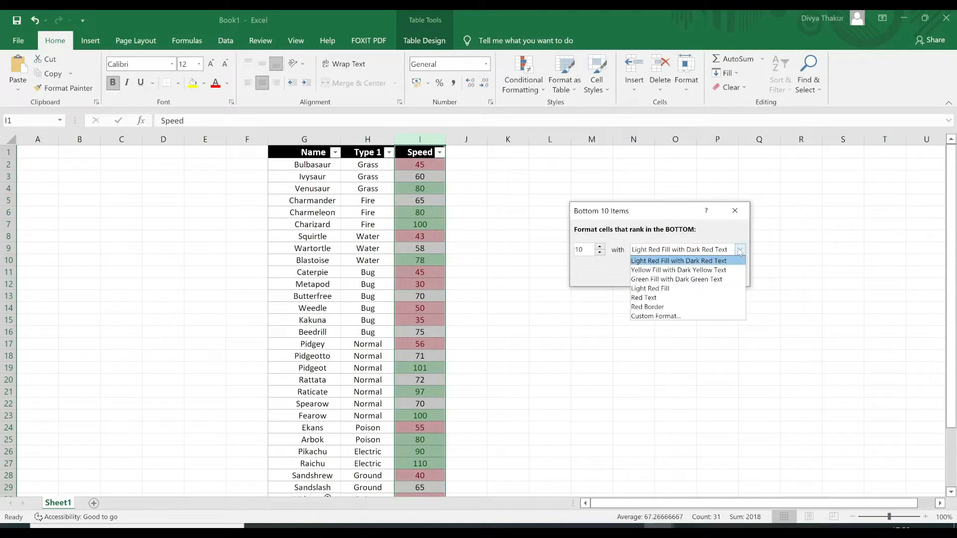
click(740, 251)
click(674, 274)
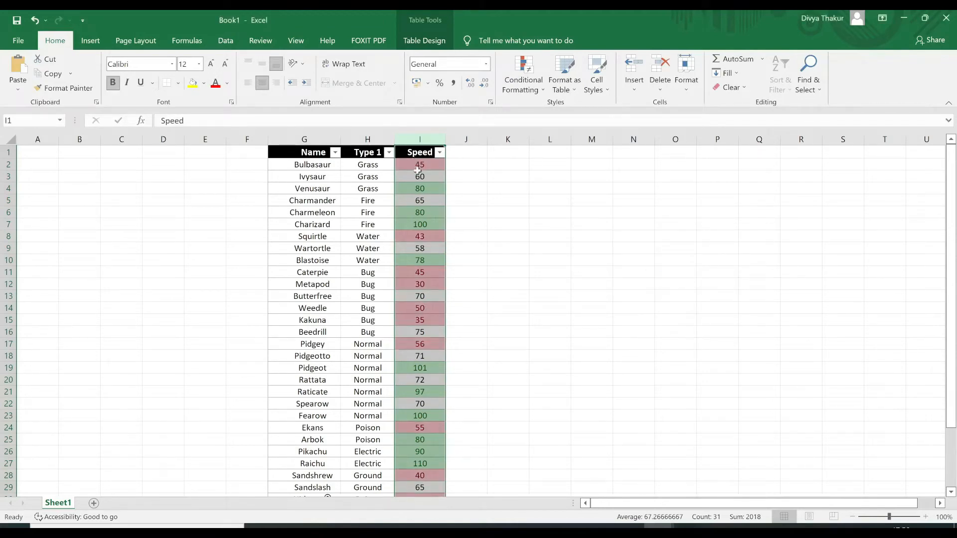
Step: Review the highlighted speeds down the table and undo the top 10 and bottom 10 highlighting
click(419, 189)
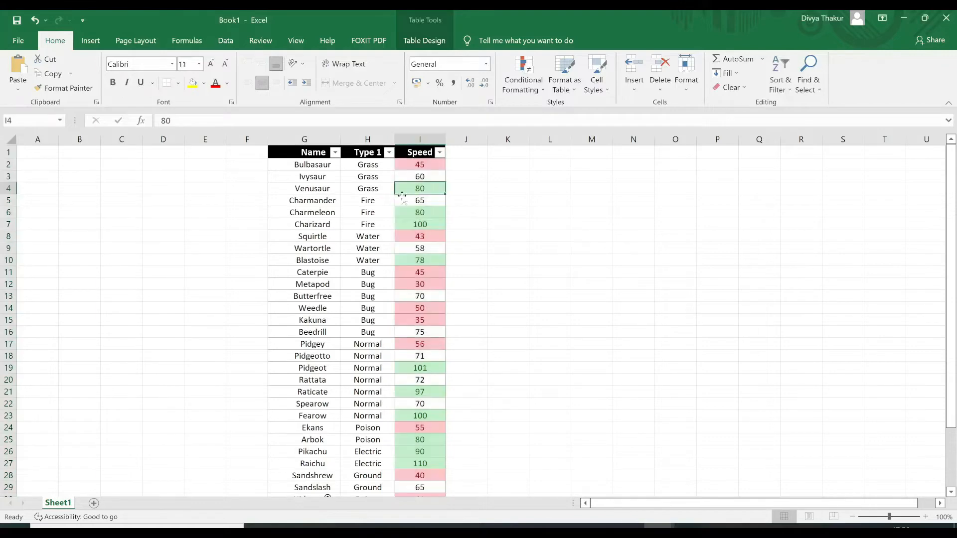
scroll(409, 379, down, 3)
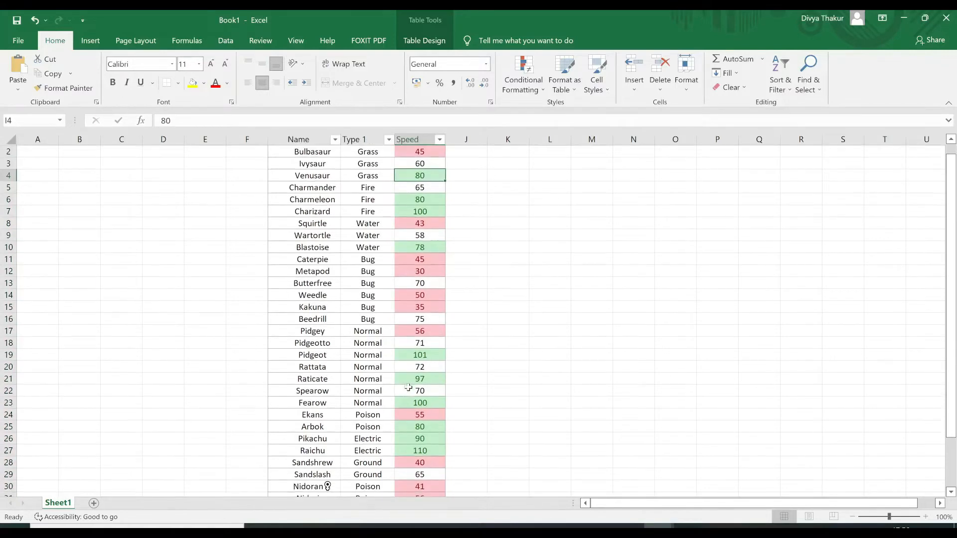
scroll(408, 387, up, 3)
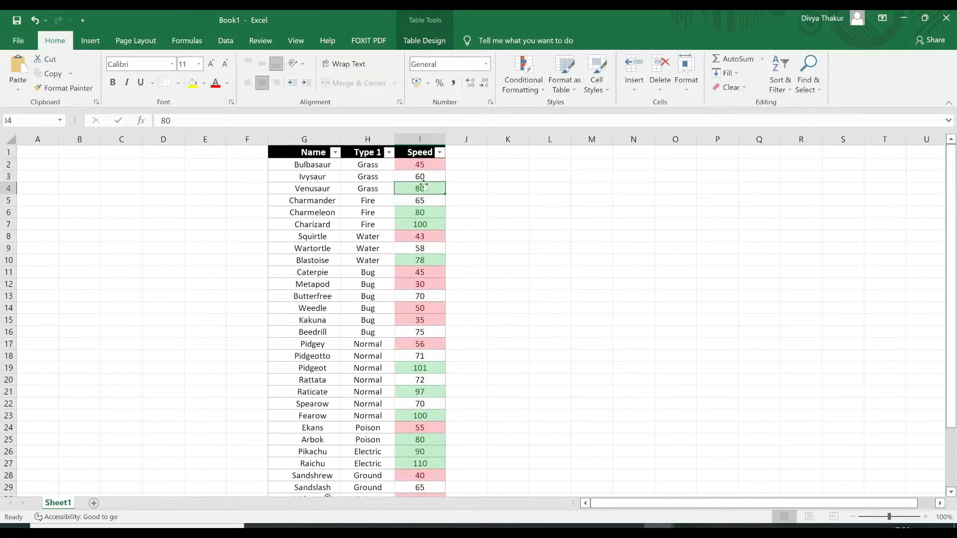
scroll(408, 468, down, 2)
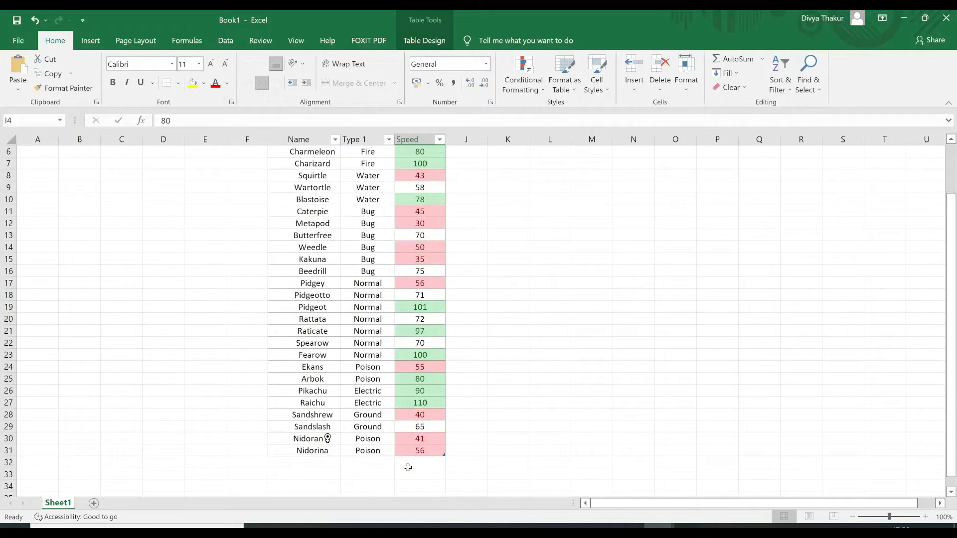
scroll(477, 381, up, 2)
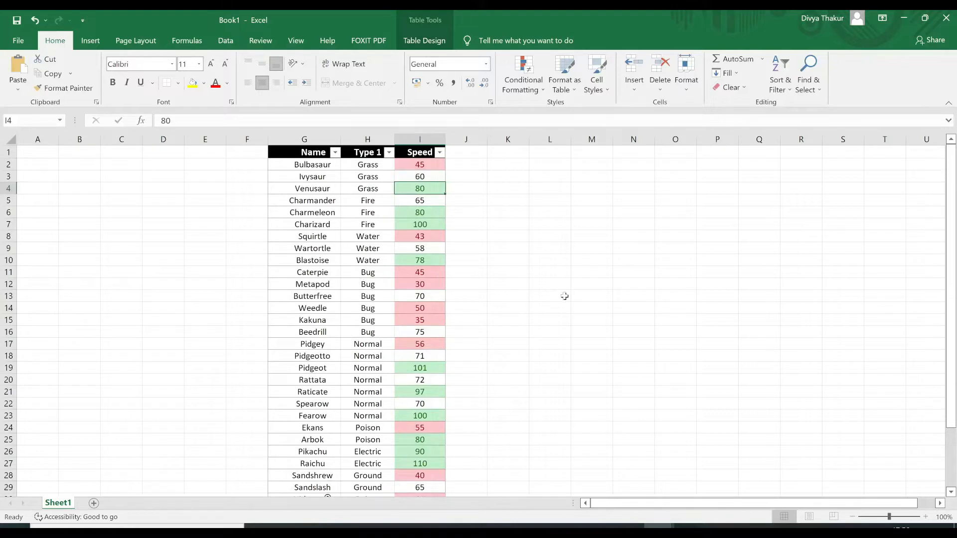
key(ctrl+z)
click(559, 281)
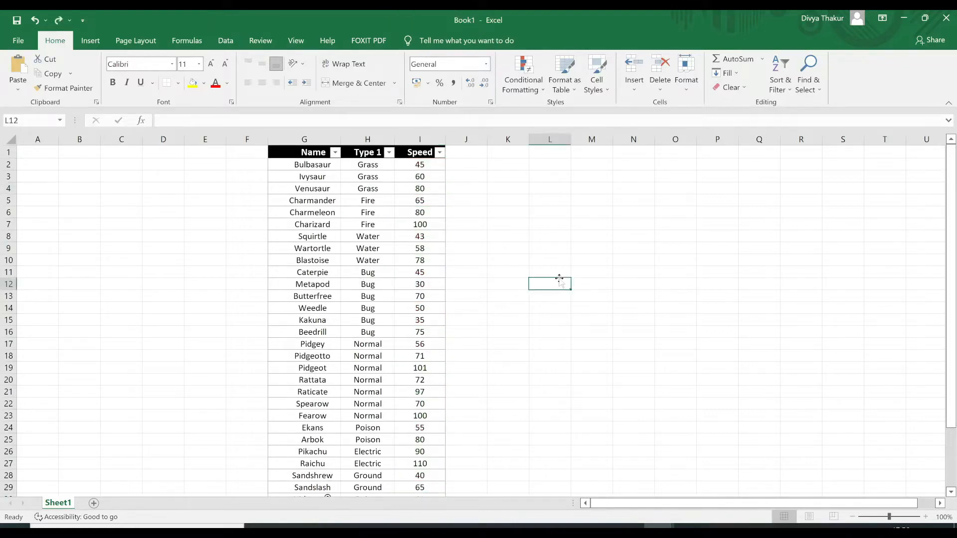
Step: Apply gradient-fill Blue Data Bars to the Speed column and compare bar lengths, including those for speeds 110, 101 and 100
click(430, 135)
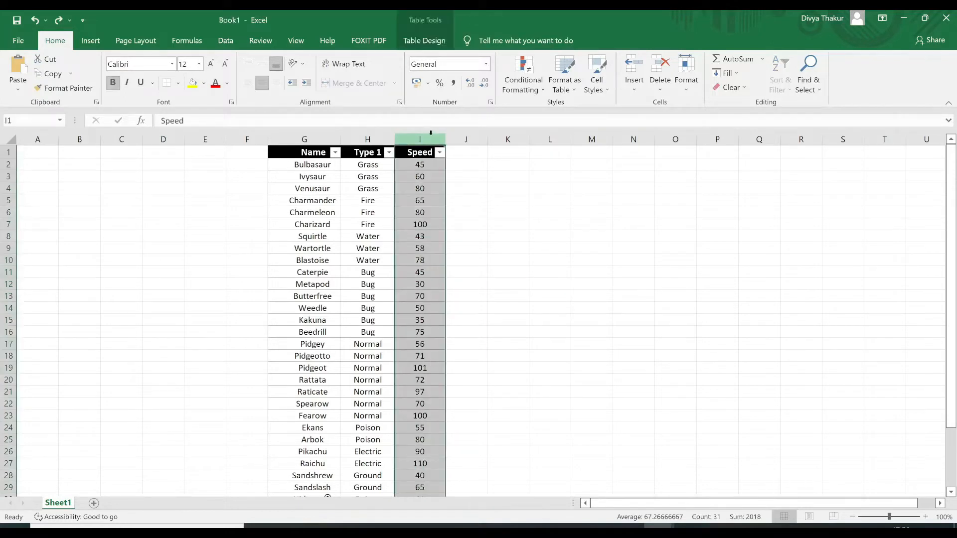
click(537, 90)
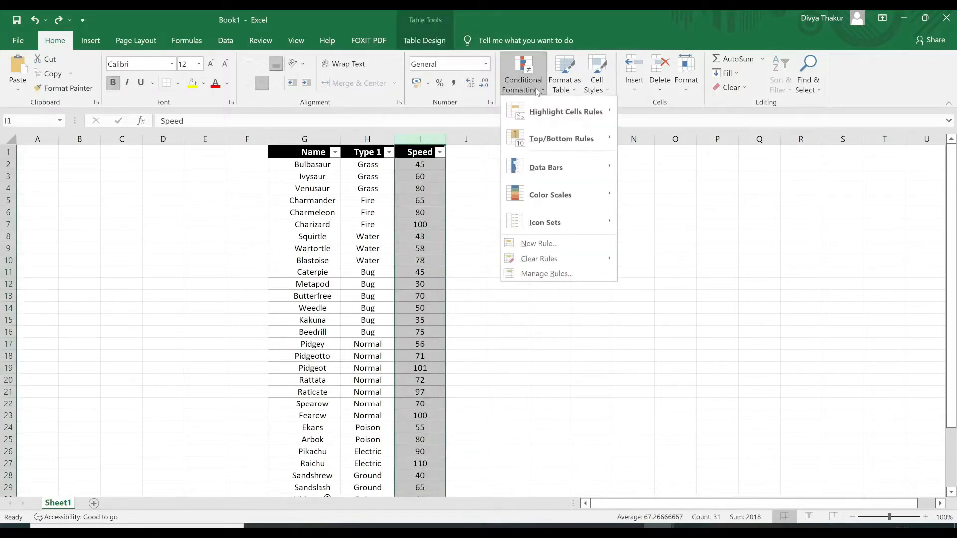
mouse_move(560, 196)
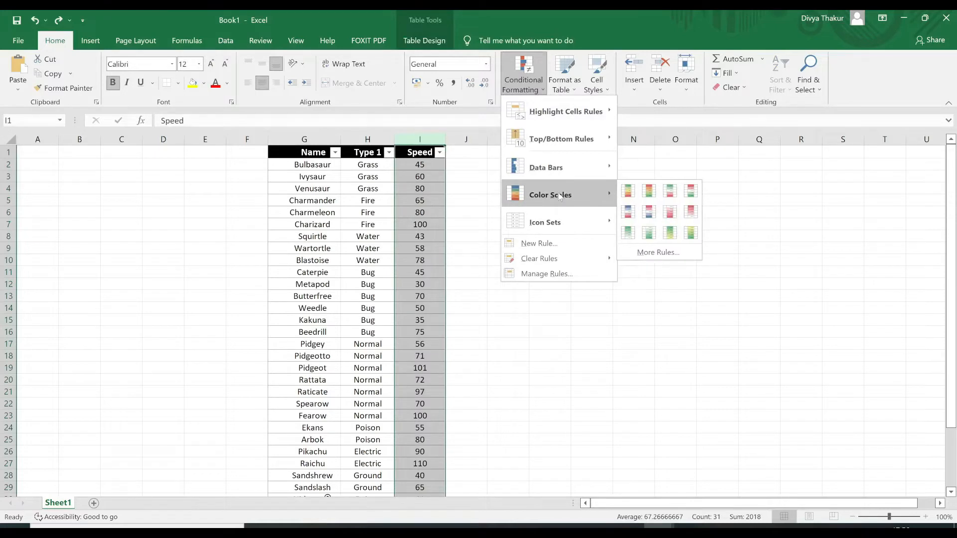
mouse_move(559, 174)
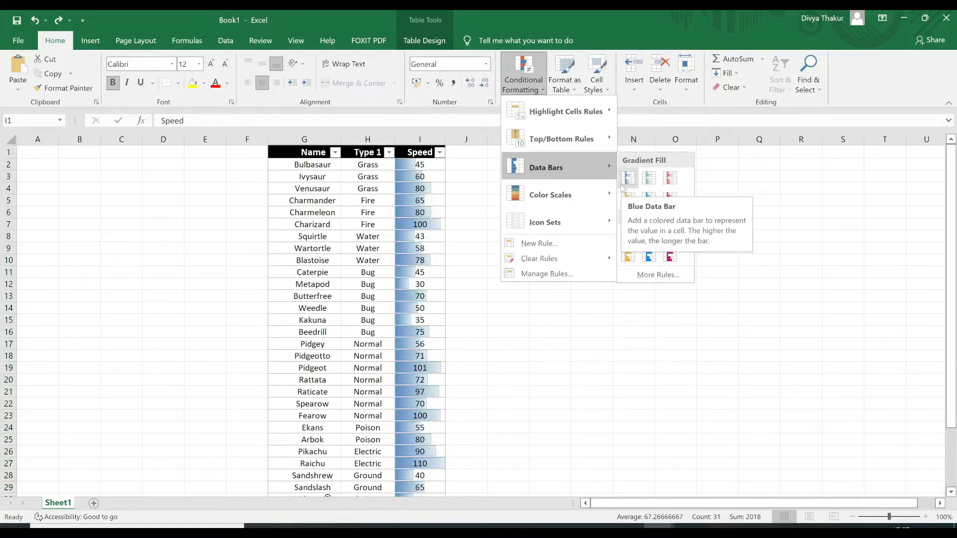
click(627, 178)
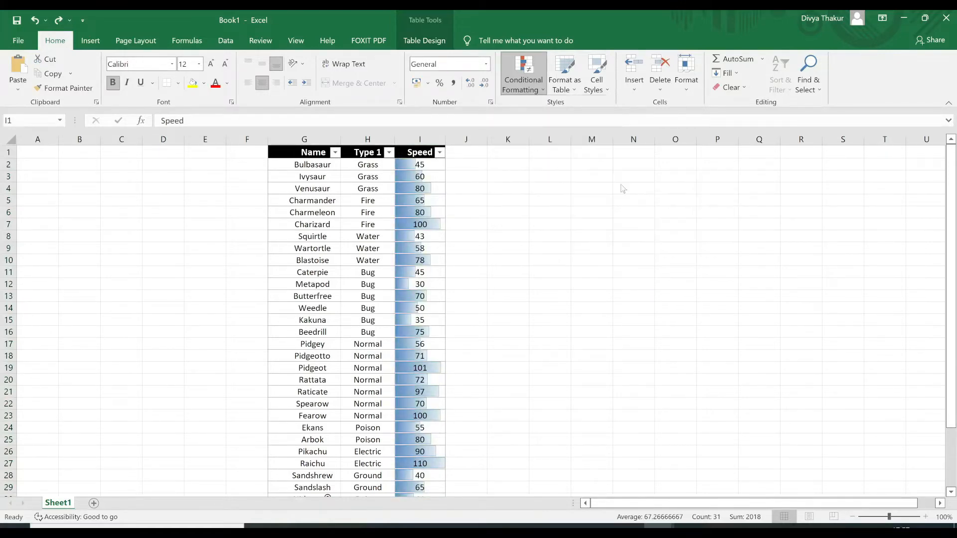
click(434, 465)
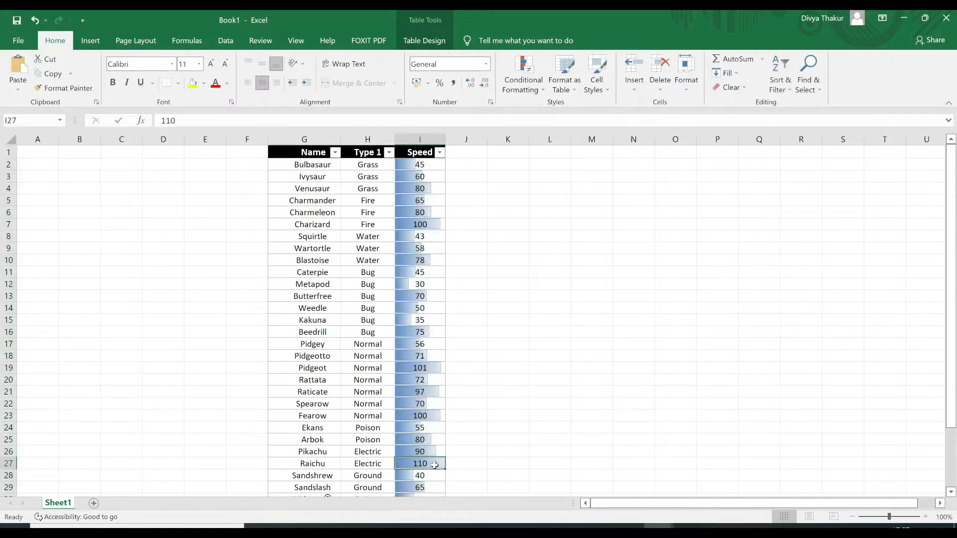
click(435, 368)
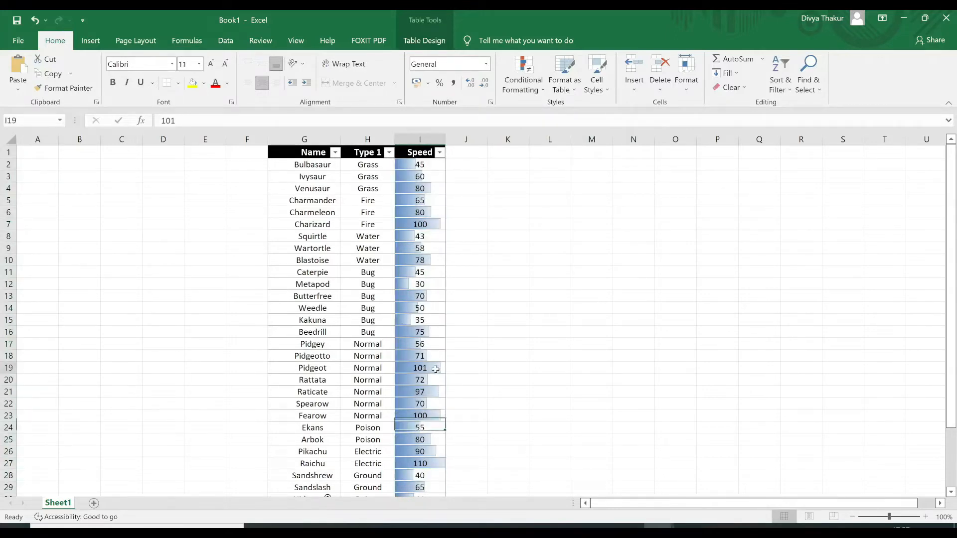
click(434, 225)
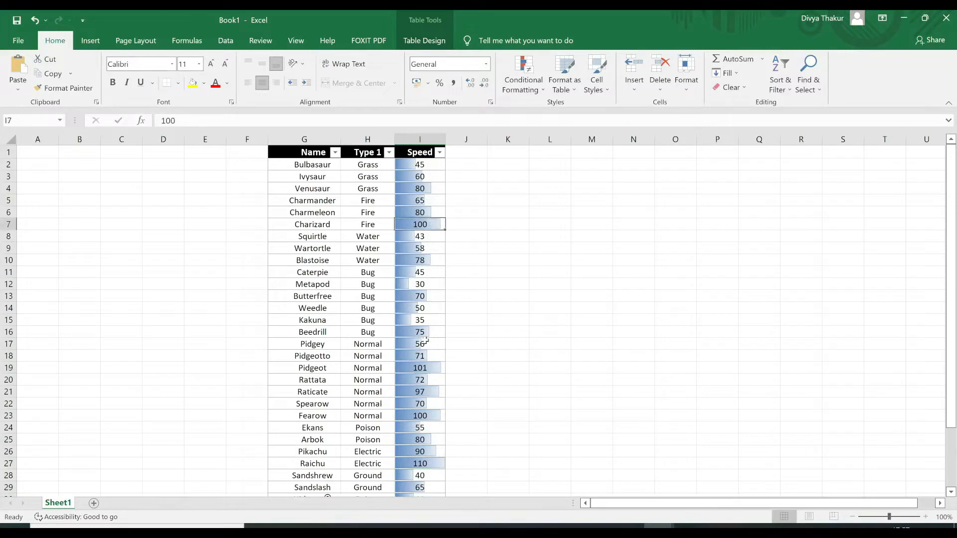
scroll(434, 457, down, 2)
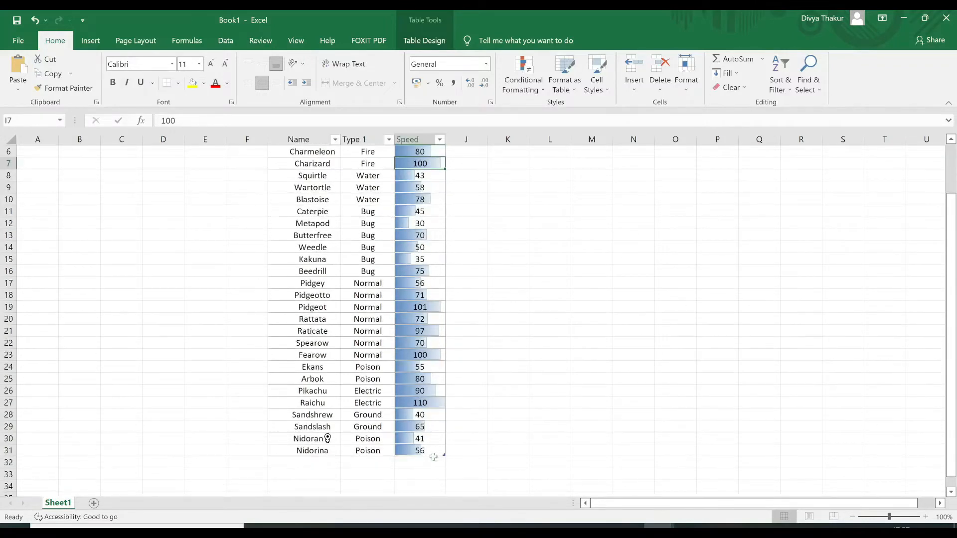
scroll(434, 457, up, 2)
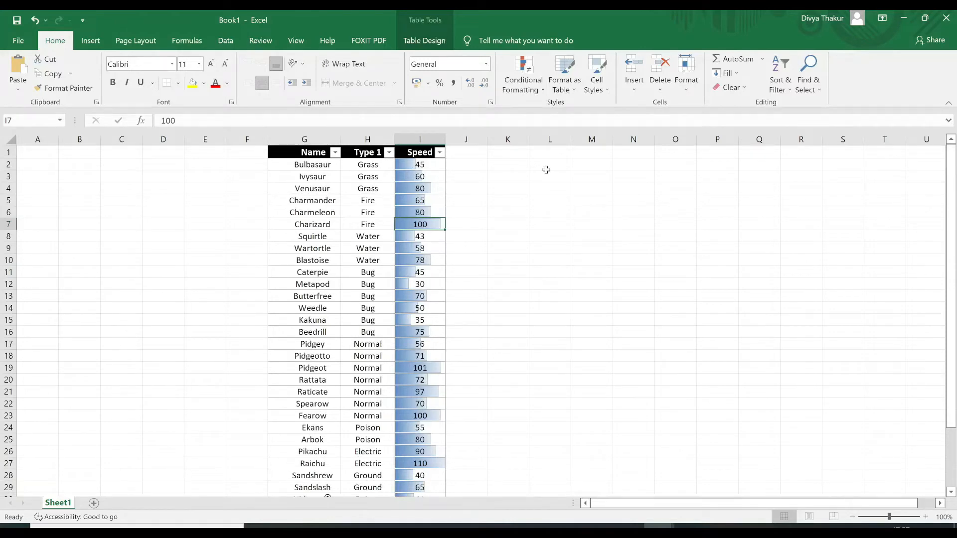
Step: Change the Speed column's data bars to solid green fill and review them down the table
click(426, 137)
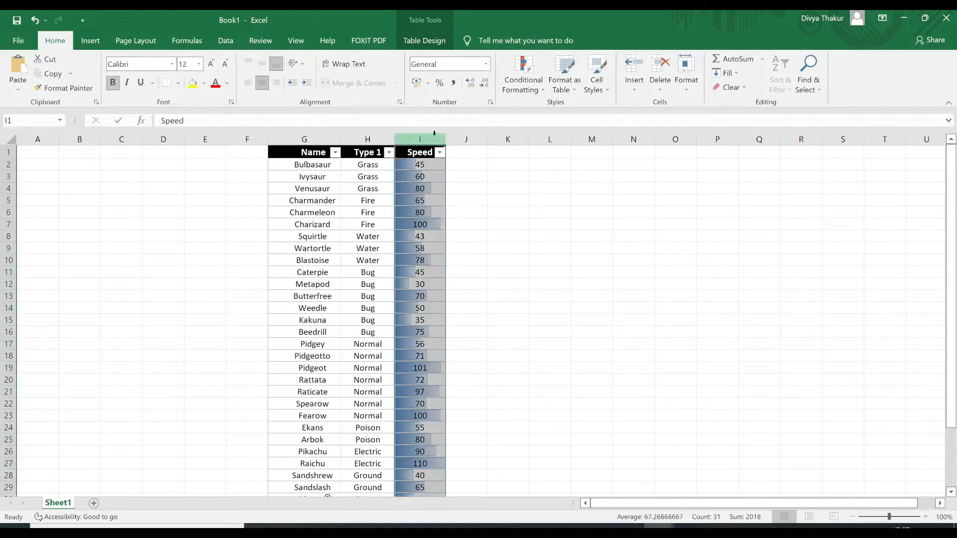
click(537, 92)
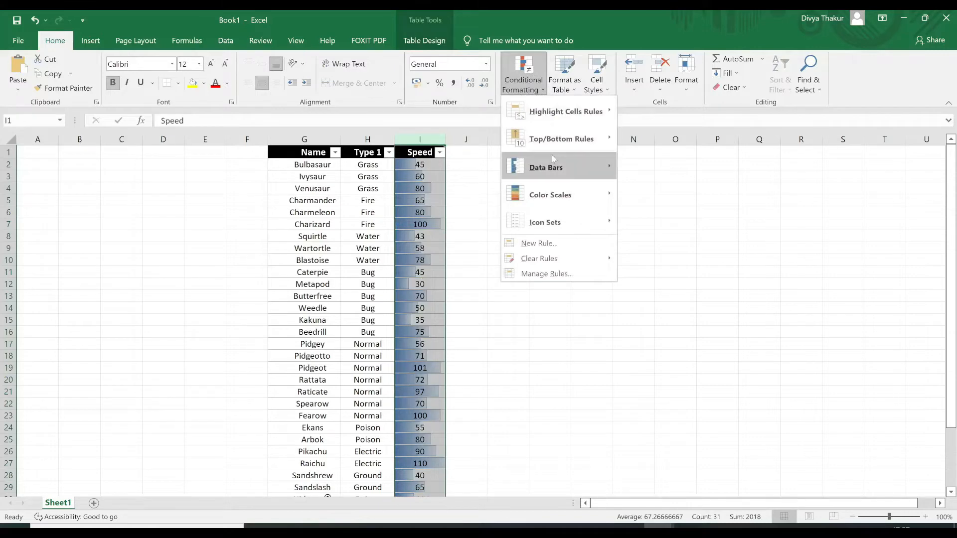
mouse_move(556, 168)
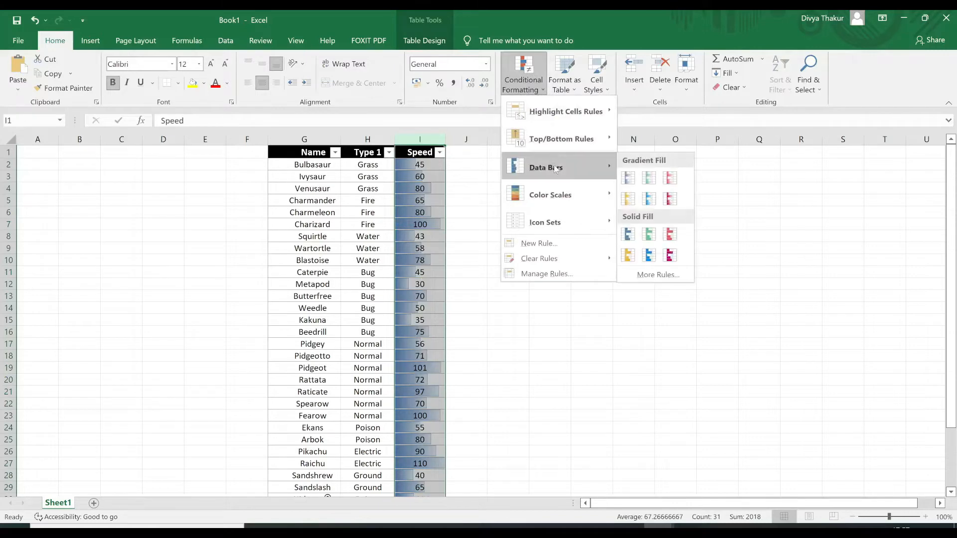
click(650, 236)
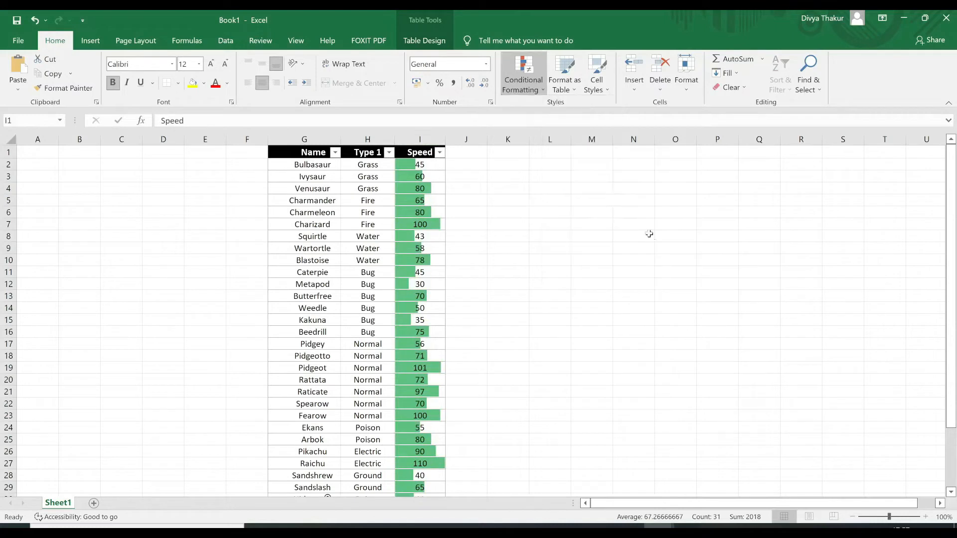
click(496, 325)
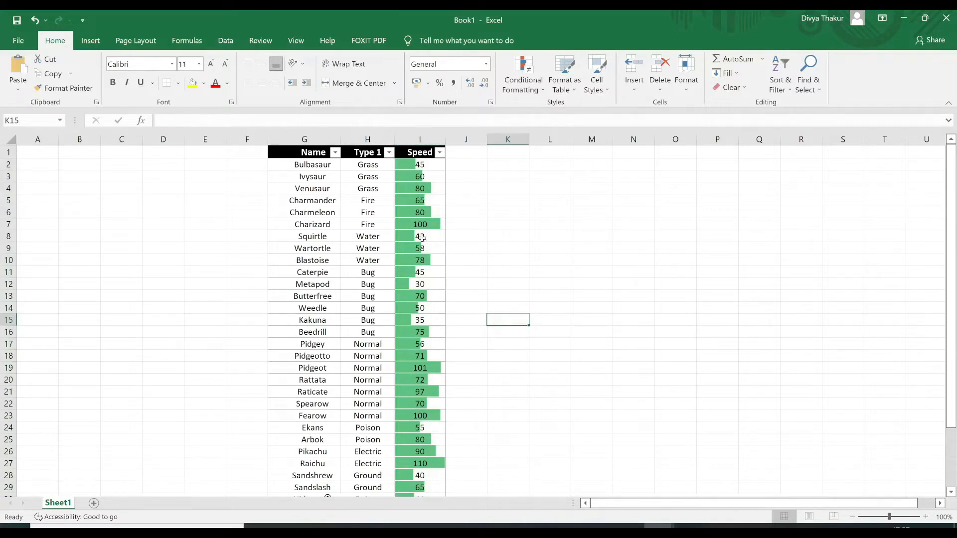
scroll(427, 365, down, 1)
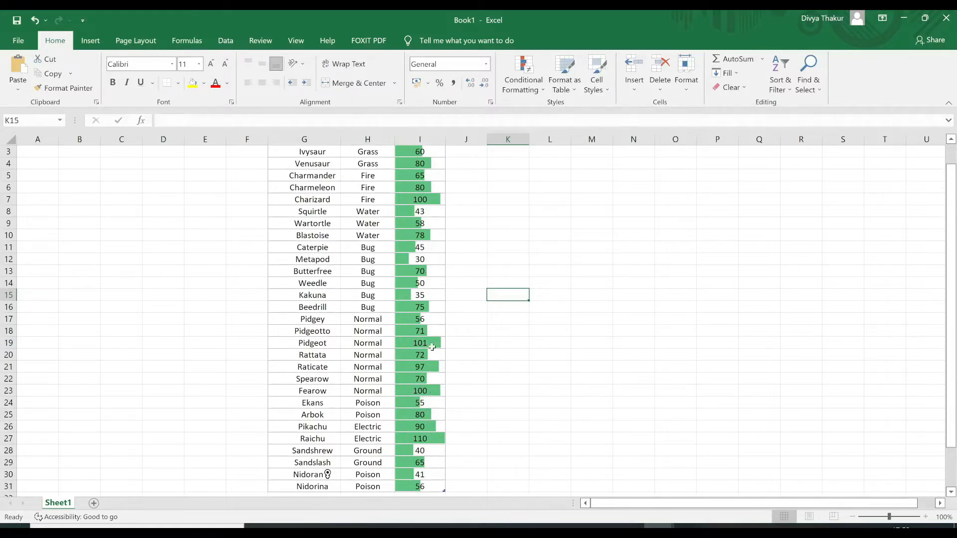
scroll(423, 325, up, 1)
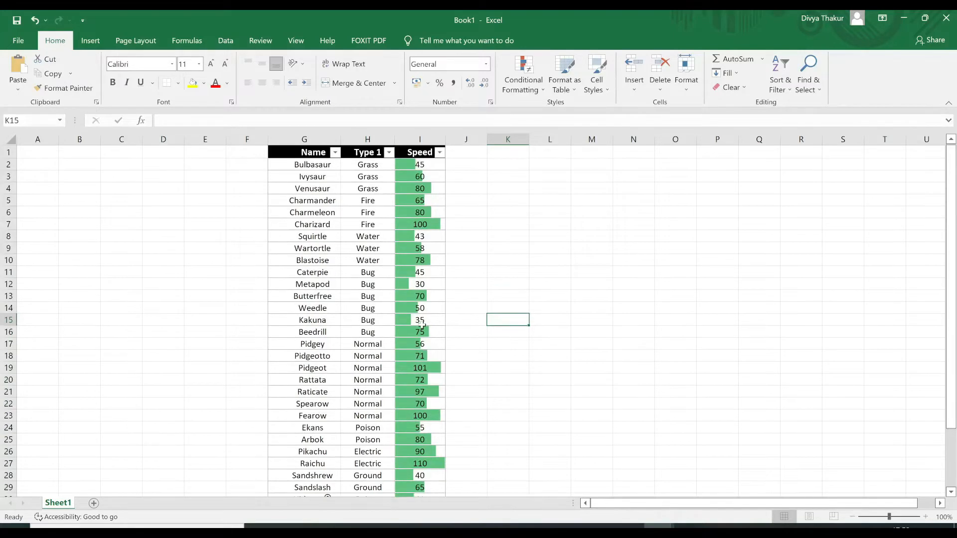
Step: Apply the Red - White Color Scale to the Speed column
click(429, 134)
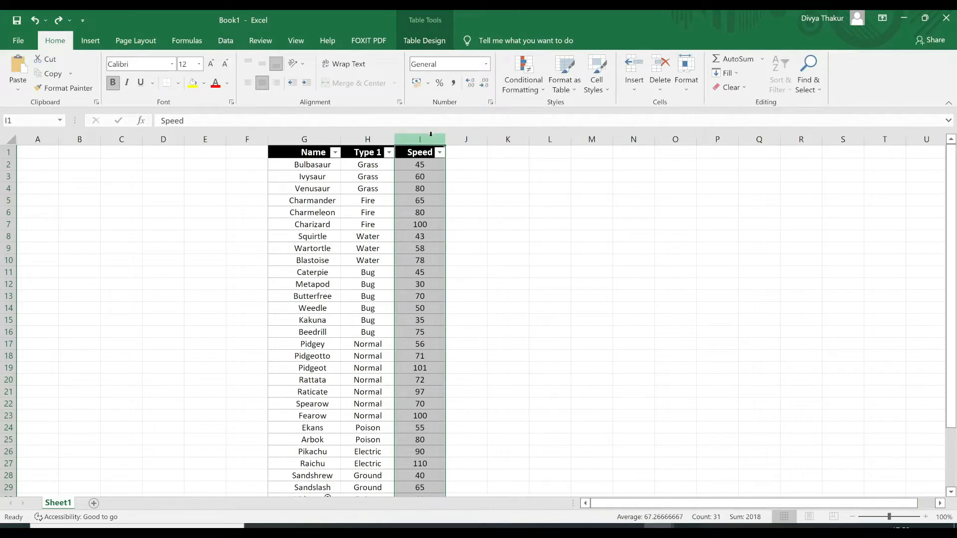
click(533, 82)
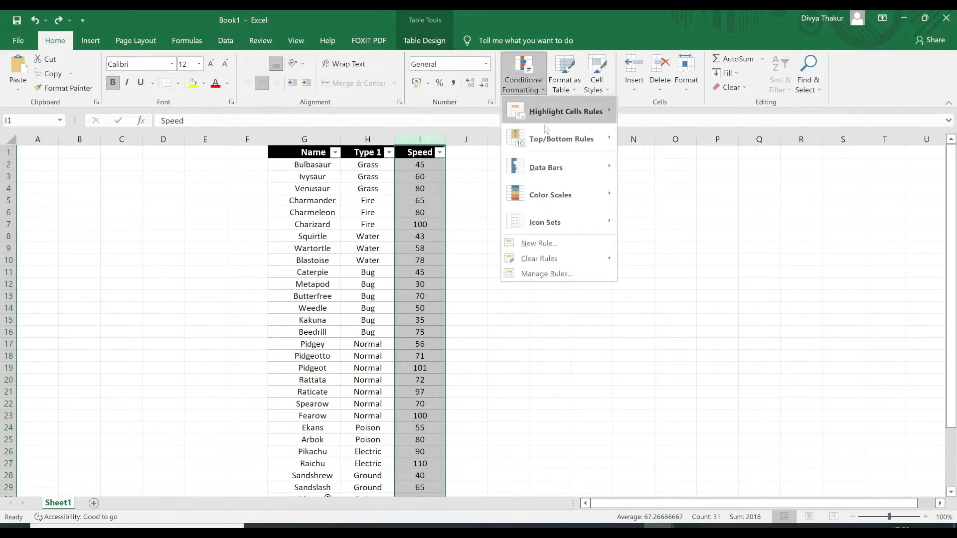
mouse_move(559, 202)
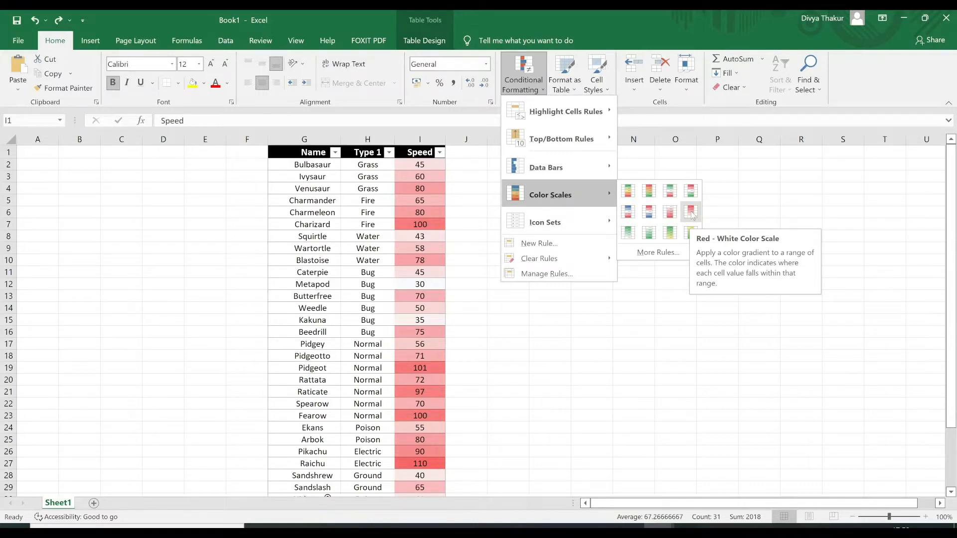
click(692, 215)
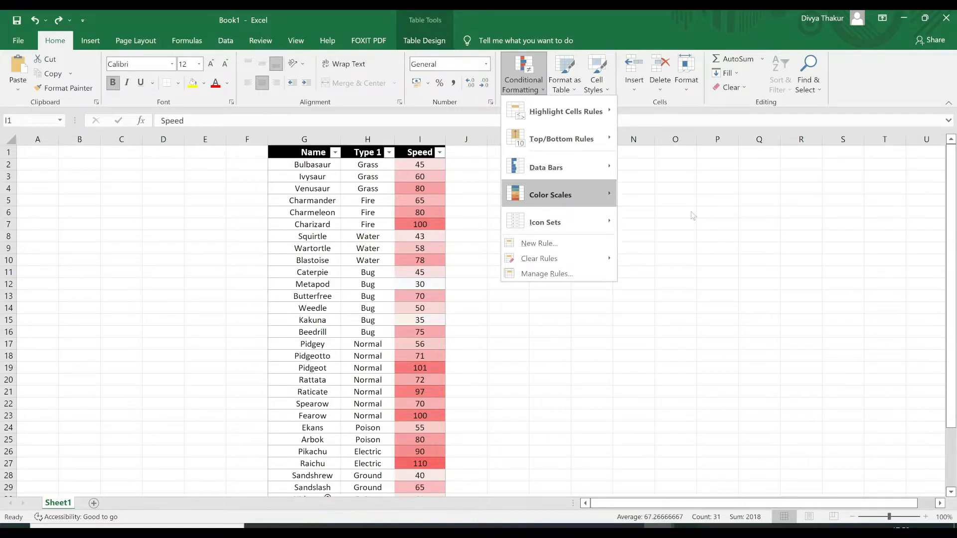
click(430, 165)
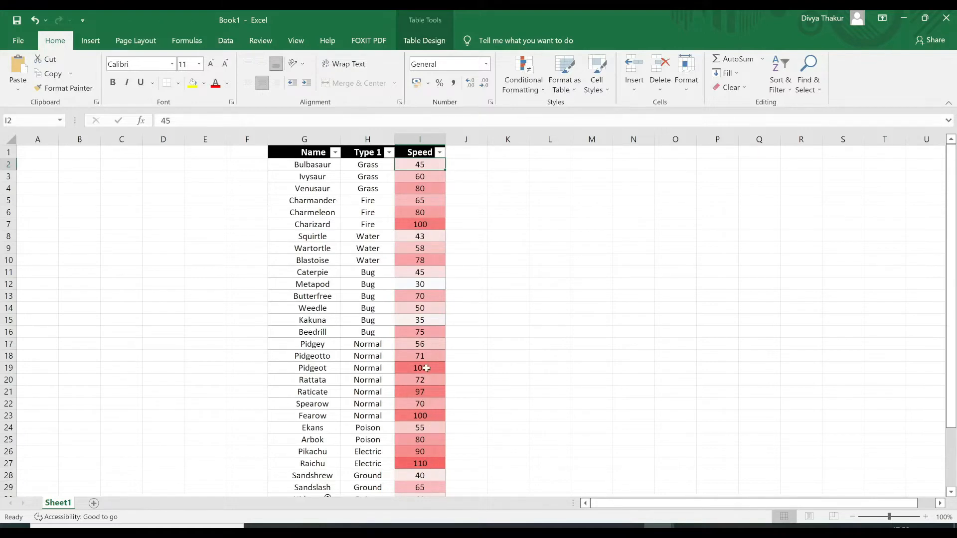
Step: Switch the Speed column to the white-green color scale with green for low values, and compare the shades of speeds 30, 101, 100 and 110
click(425, 133)
click(523, 80)
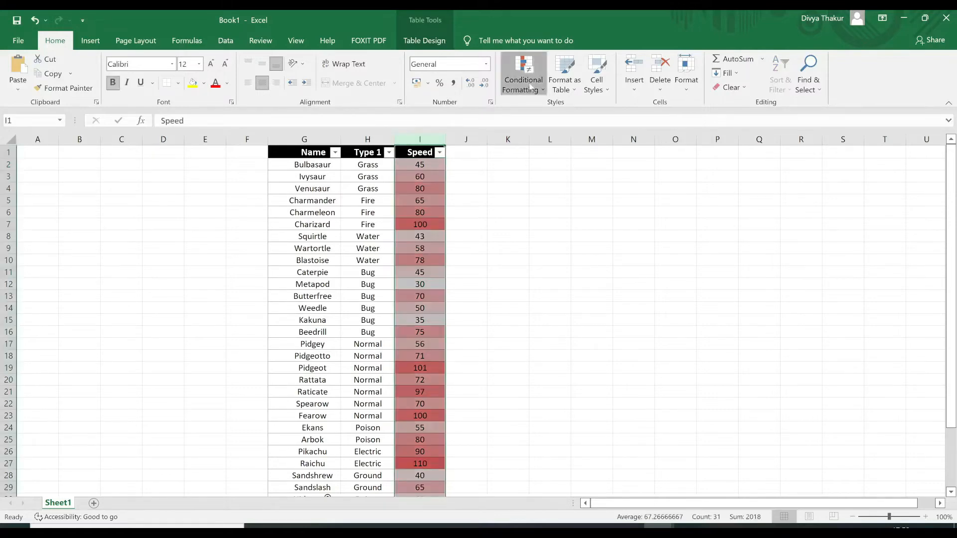
mouse_move(553, 184)
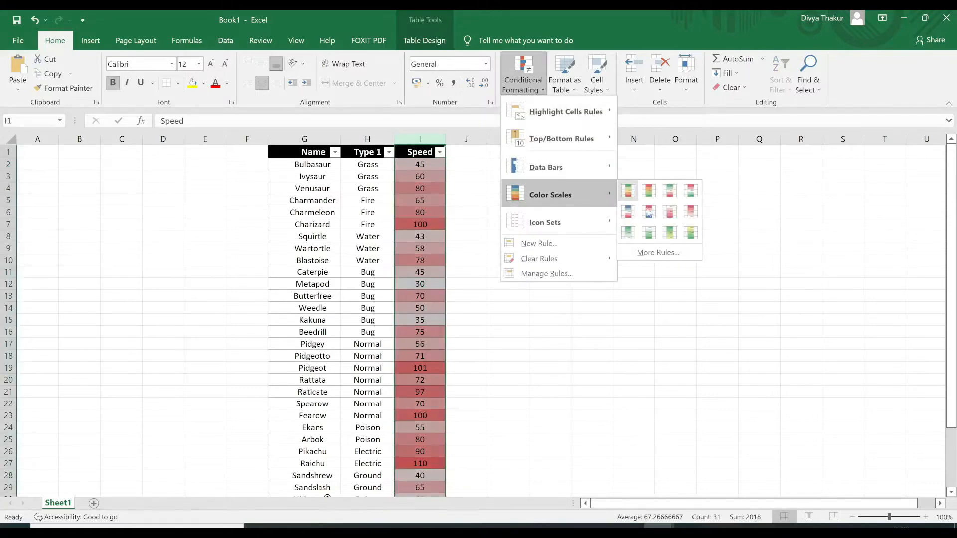
click(649, 234)
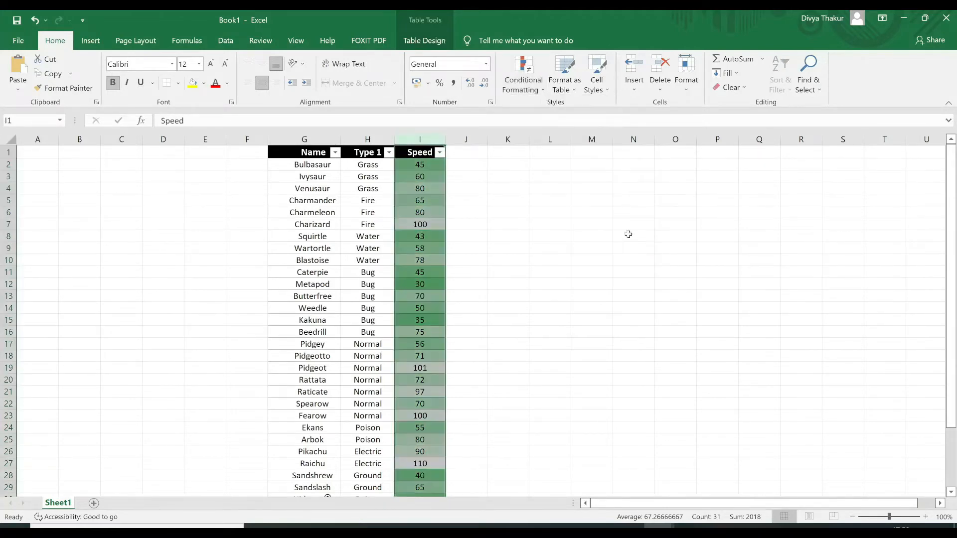
click(429, 168)
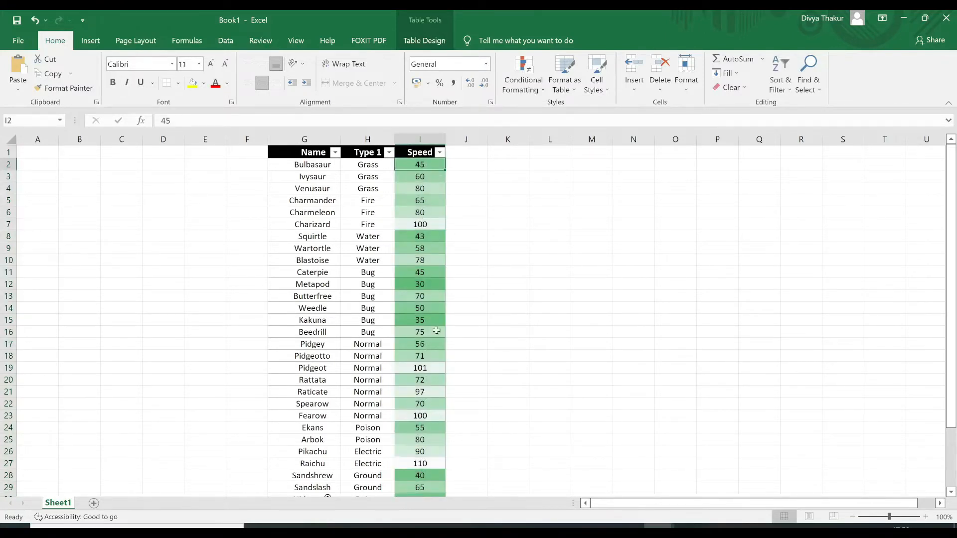
click(424, 285)
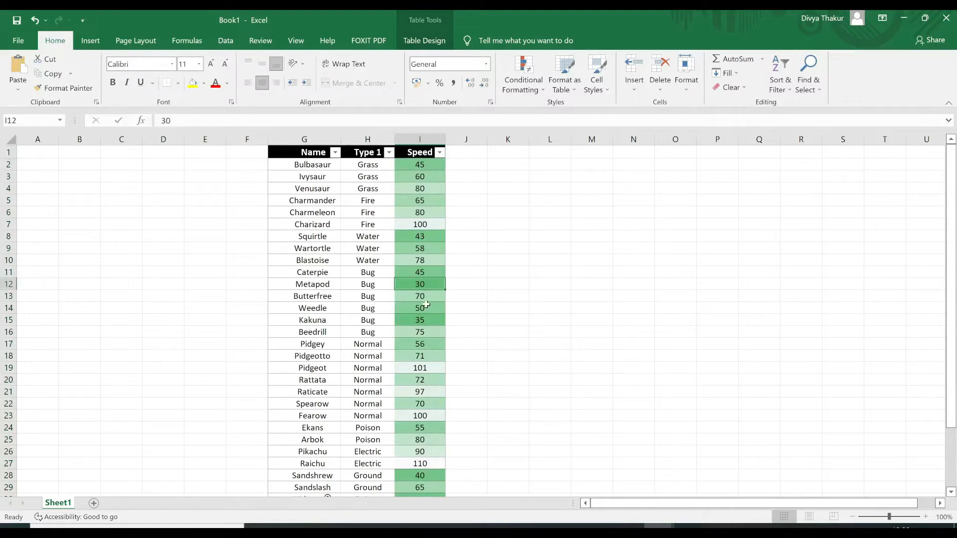
click(427, 371)
click(434, 419)
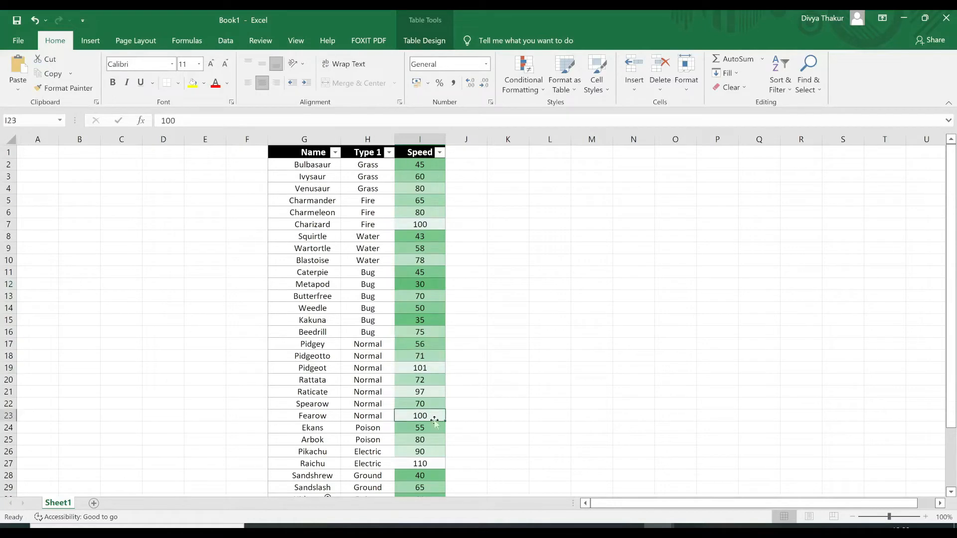
click(436, 463)
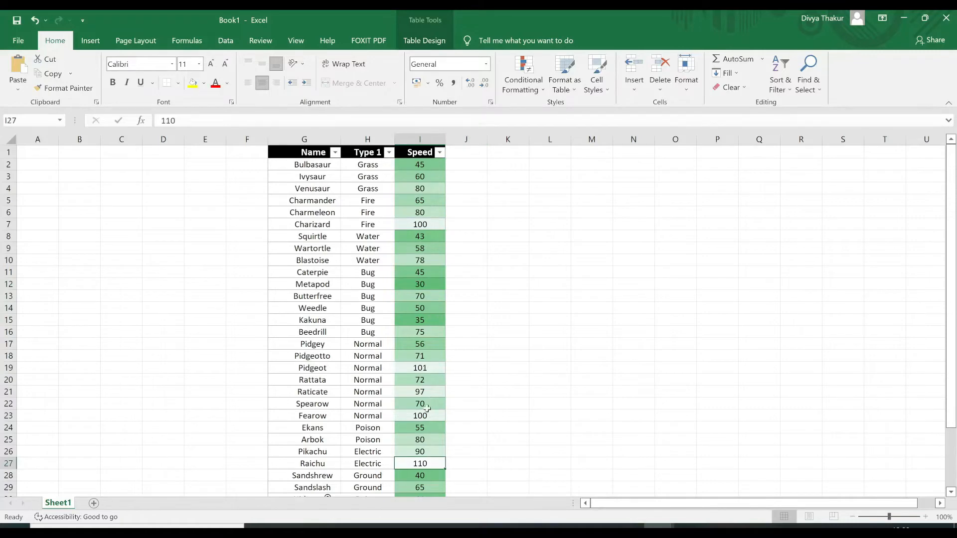
Step: Apply the colored three-arrow directional Icon Set to the Speed column and check the arrows for Wartortle, Charizard and Pidgeot
click(424, 135)
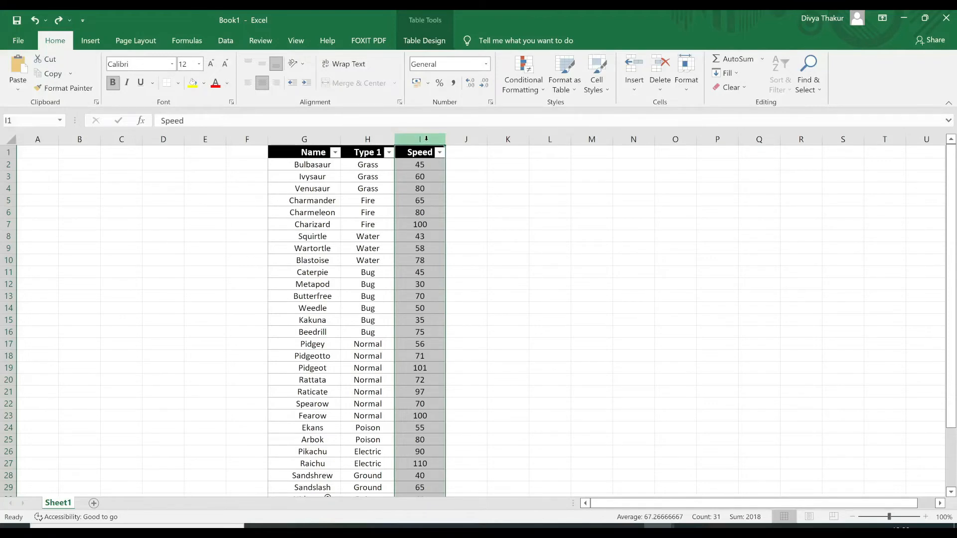
click(534, 91)
mouse_move(567, 224)
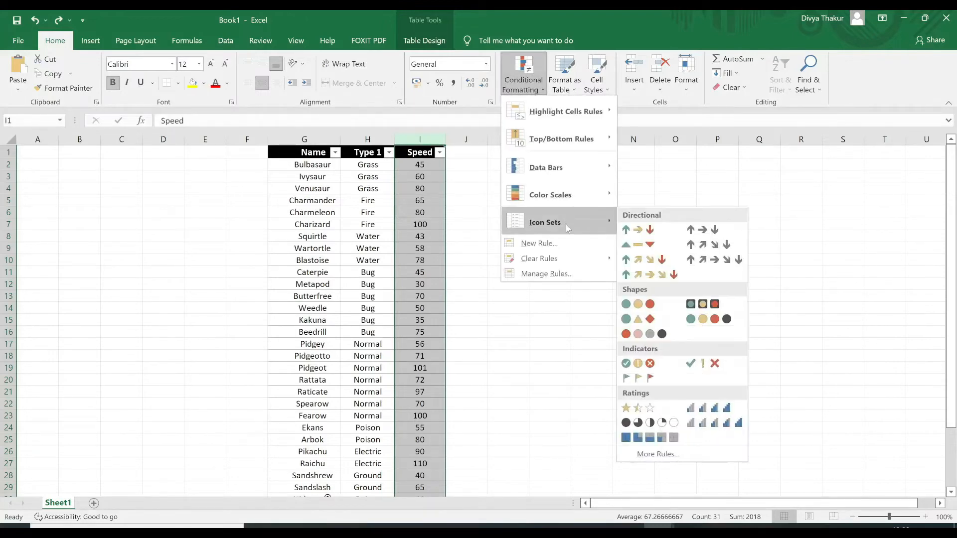
click(658, 233)
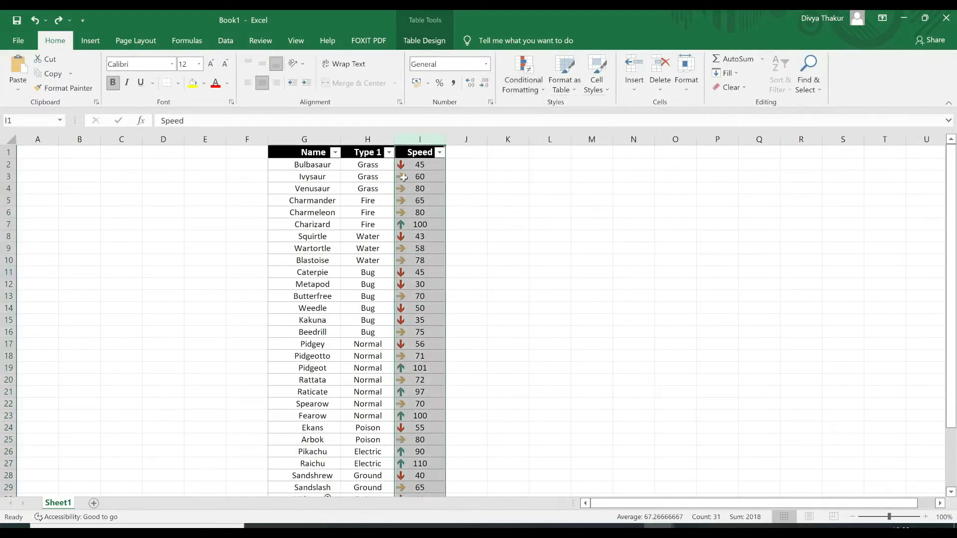
click(530, 223)
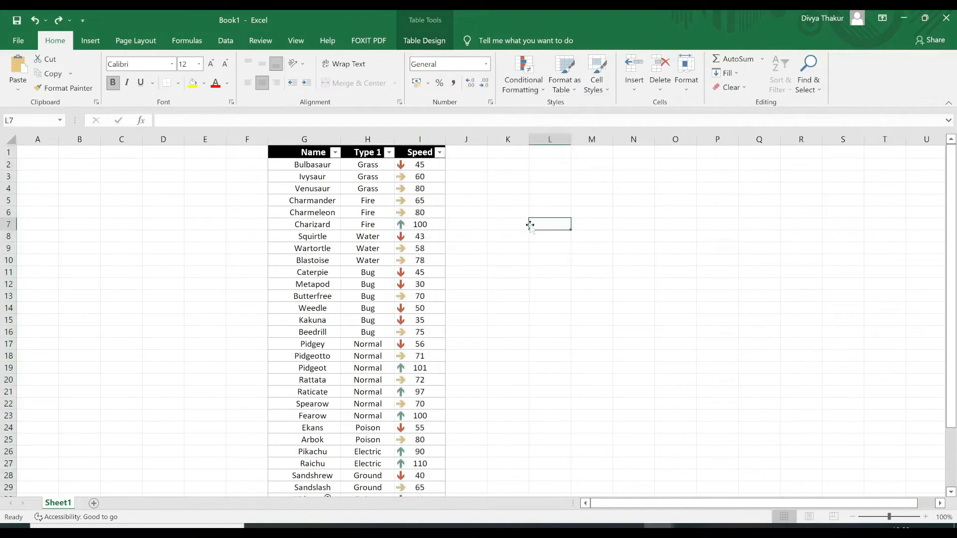
click(401, 250)
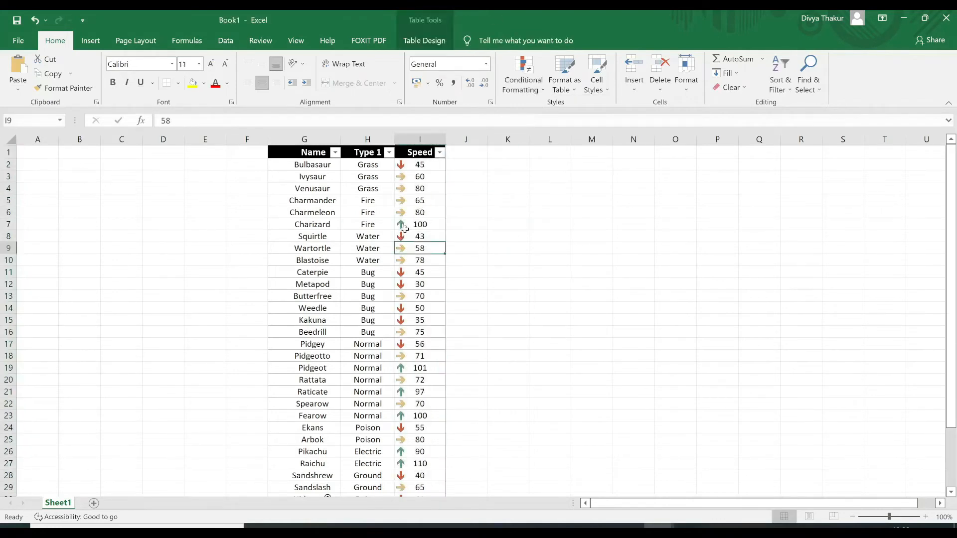
click(404, 228)
click(408, 367)
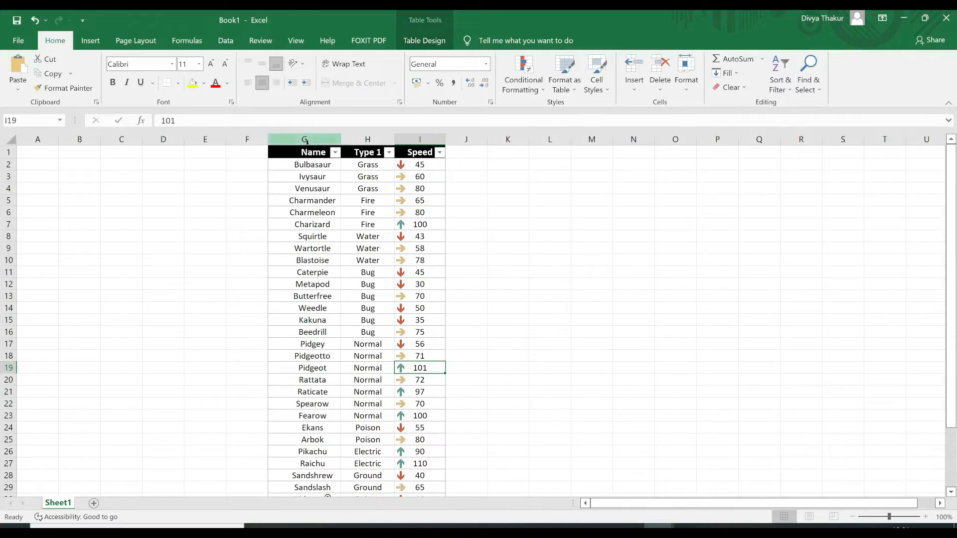
Step: Select the whole Pokémon table, headers included, and format it with the blue Medium table style with light banded rows
click(298, 156)
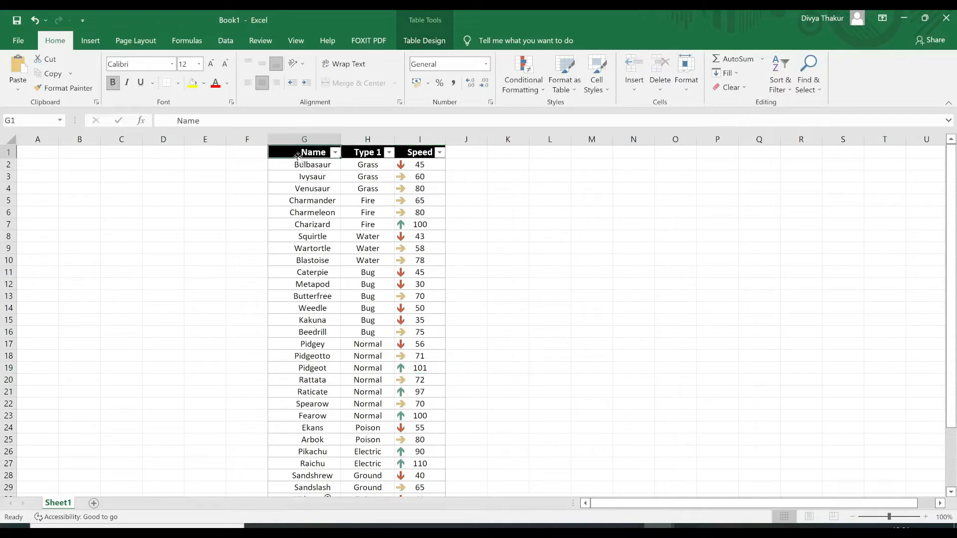
key(shift+Right)
key(shift+Right)
key(shift+Down)
key(shift+Down)
key(shift+Down)
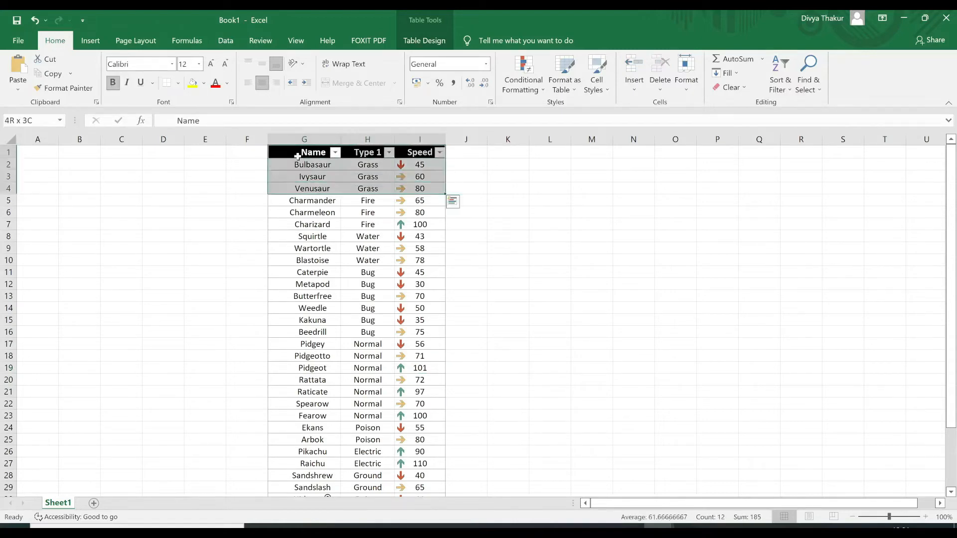
key(shift+Down)
key(shift+Down)
key(shift+Down)
key(shift+Down)
key(shift+Down)
key(shift+Down)
key(shift+Down)
key(shift+Down)
key(shift+Down)
key(shift+Down)
key(shift+Down)
key(shift+Down)
key(shift+Down)
key(shift+Down)
key(shift+Down)
key(shift+Down)
drag(328, 496, 328, 427)
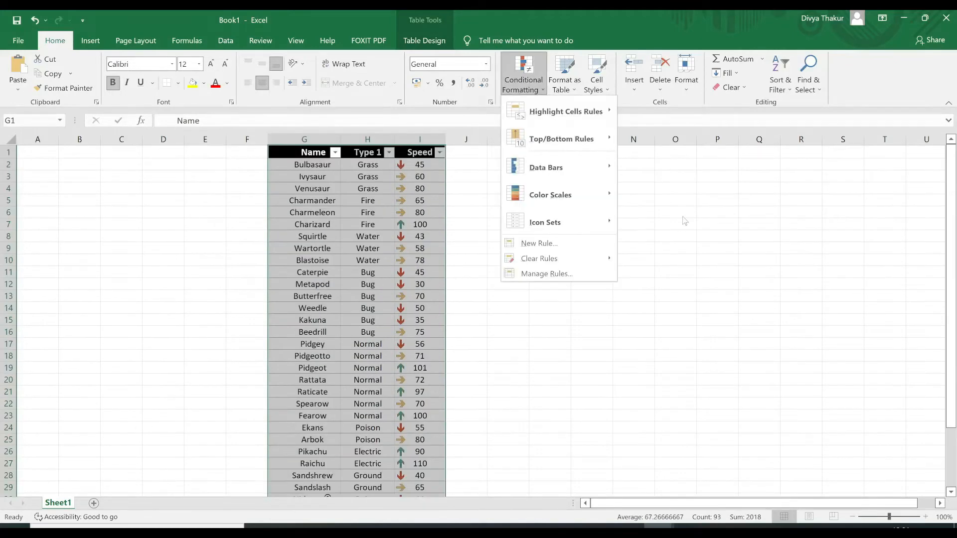
key(Escape)
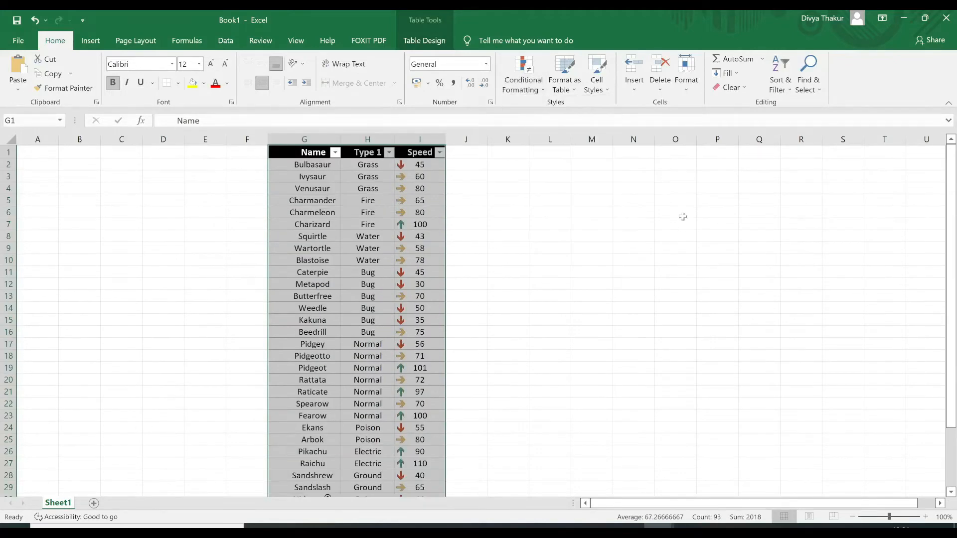
click(567, 90)
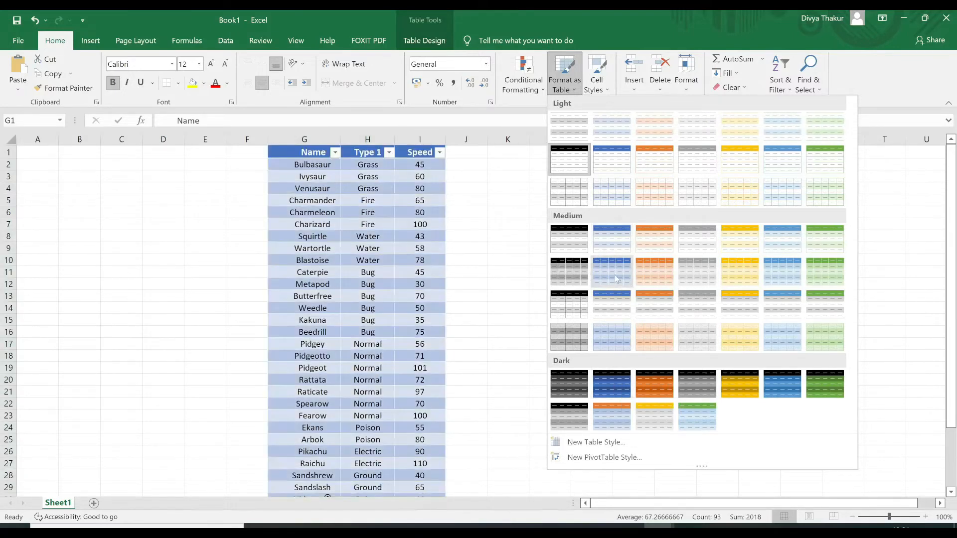
click(614, 246)
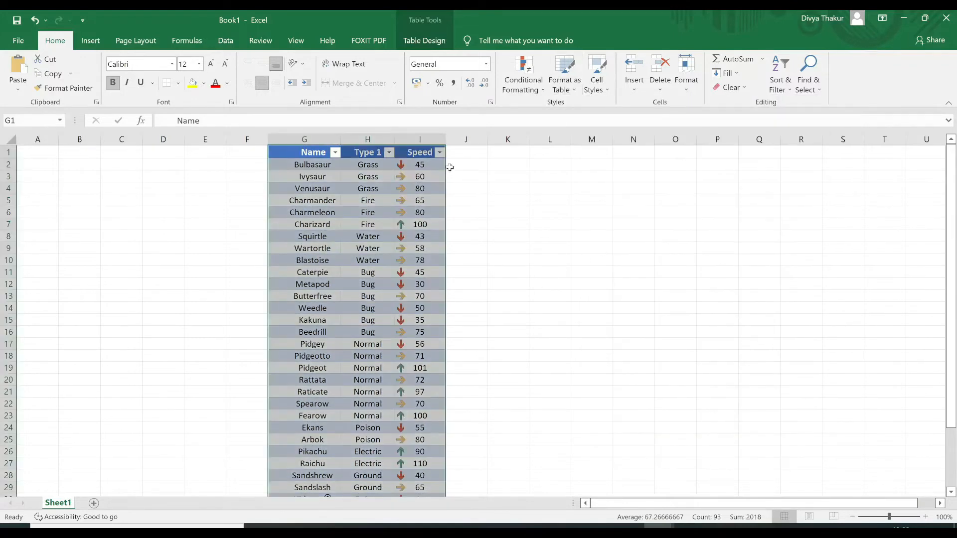
Step: Inspect the banded rows of the restyled table and view the available table styles without changing the current one
drag(432, 136, 372, 139)
click(270, 165)
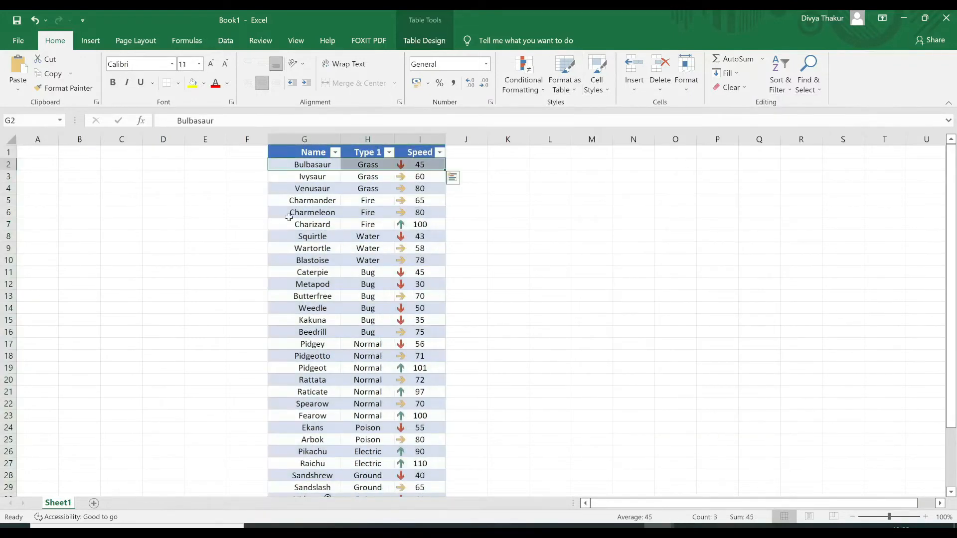
click(285, 189)
click(286, 214)
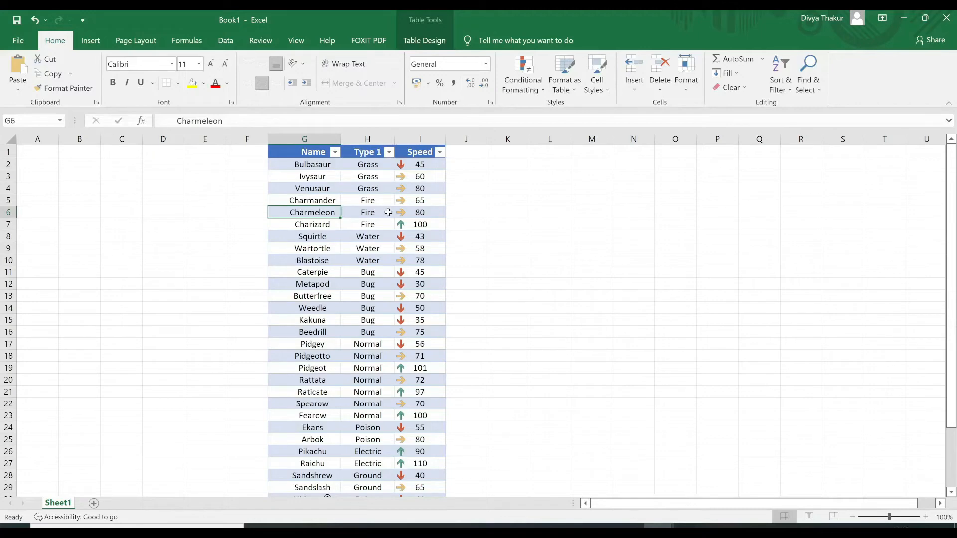
click(566, 79)
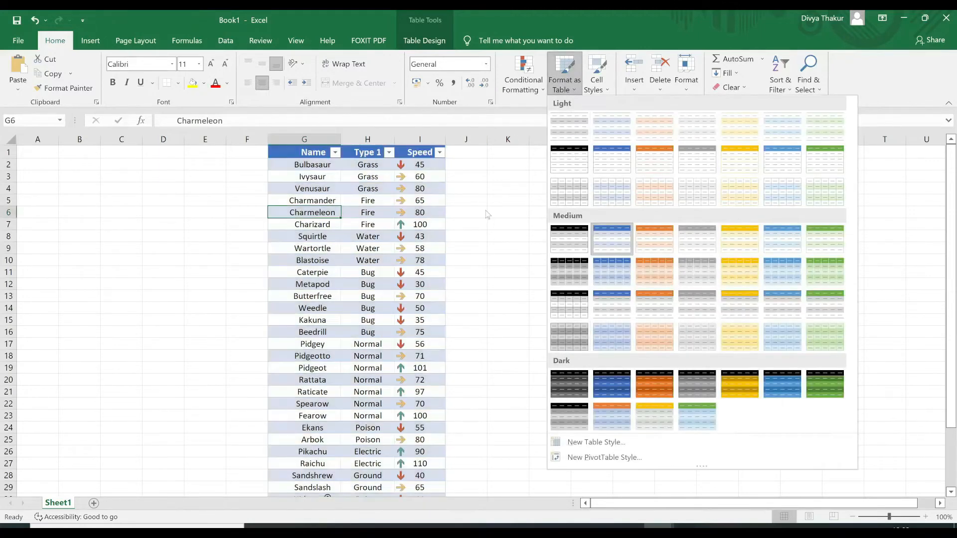
click(486, 213)
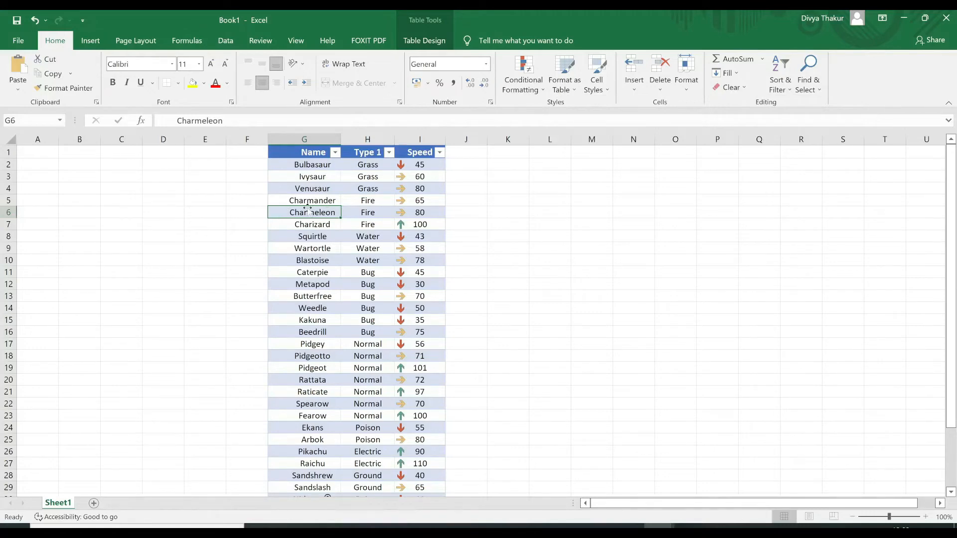
Step: Demonstrate selecting Charmeleon's whole table row and all the Type 1 column's data
key(shift+Right)
key(shift+Right)
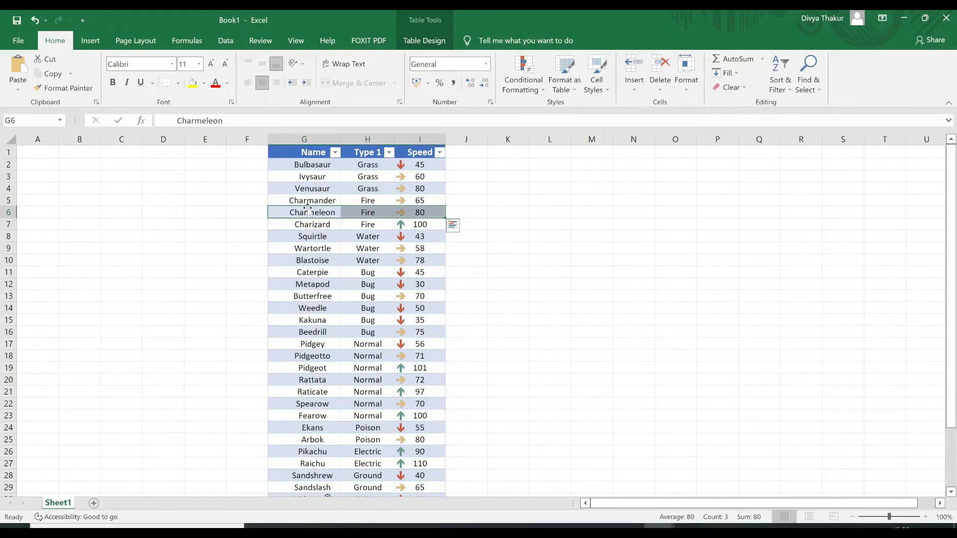
click(308, 165)
click(380, 164)
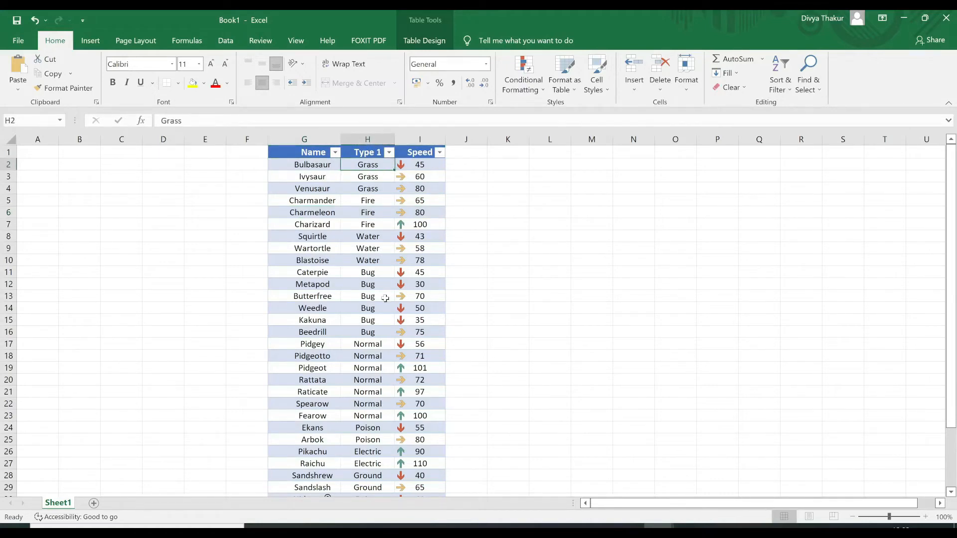
key(ctrl+shift+Down)
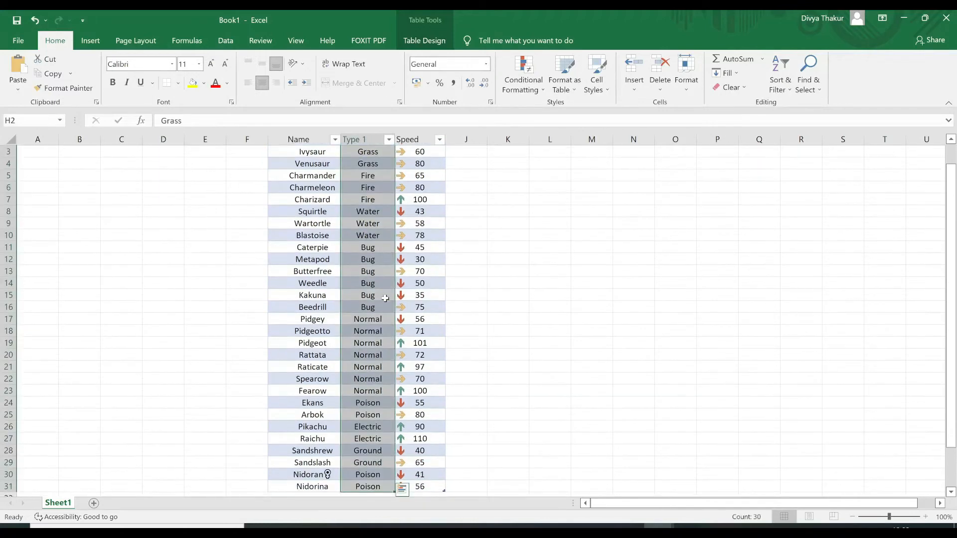
Step: Enter the note "Shift + Spacebar" in cell L7 beside the table
click(550, 200)
text(Shift +)
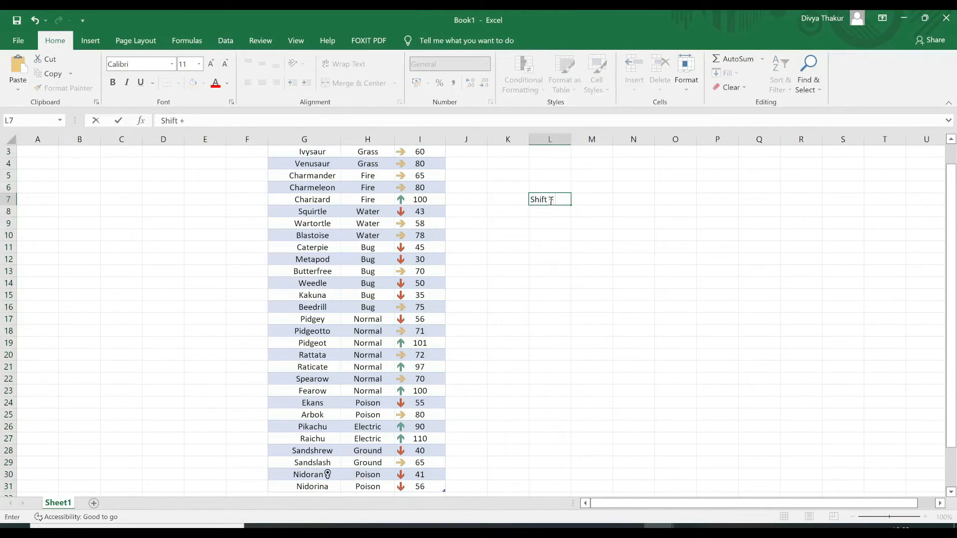
text( Spacebar)
Step: Enter the note "Ctrl + Spacebar" in cell L9
click(542, 223)
text(S)
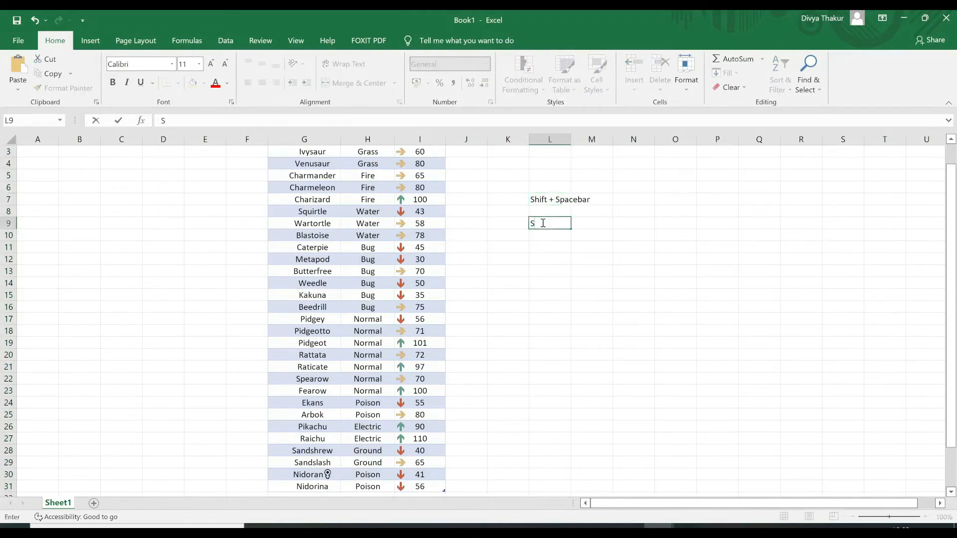
text(hif)
key(BackSpace)
key(BackSpace)
key(BackSpace)
key(BackSpace)
text(Ctrl + Spacebar)
click(614, 263)
scroll(614, 263, up, 1)
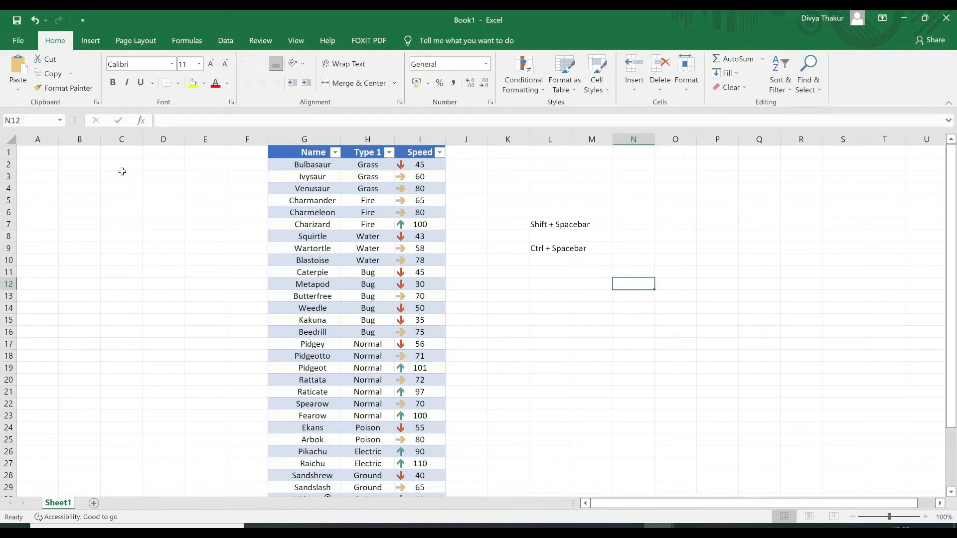
Step: Export the workbook to the Desktop as Book1.pdf, and close the published PDF after viewing it
click(19, 44)
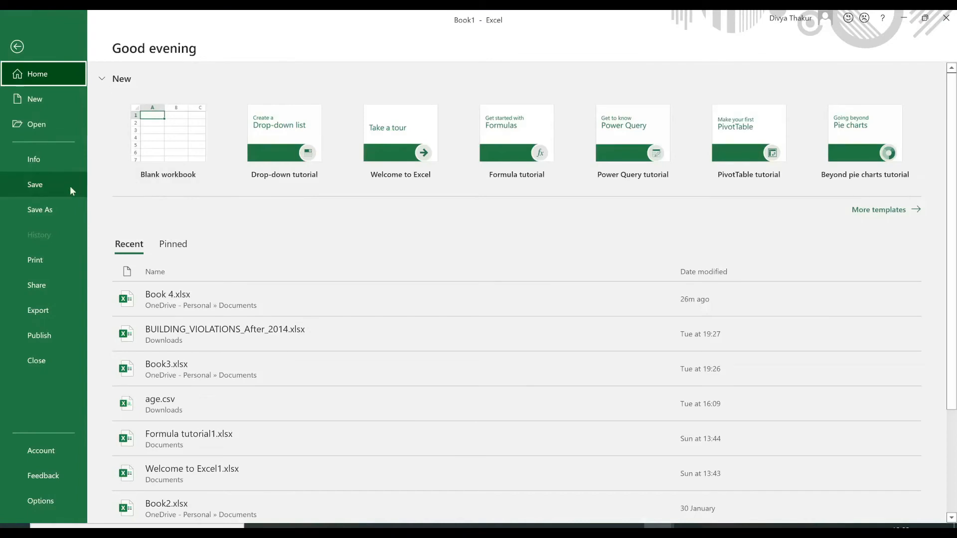
click(50, 307)
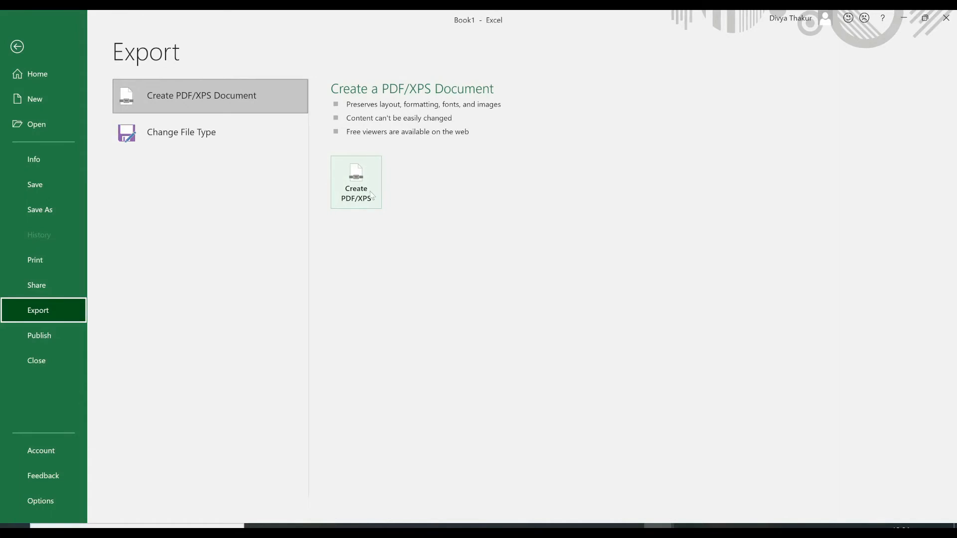
key(Escape)
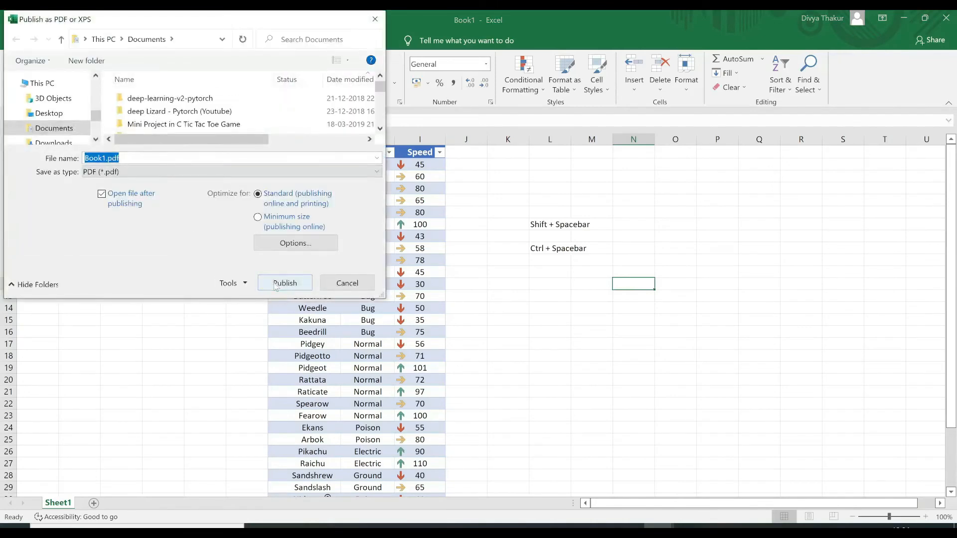
click(70, 114)
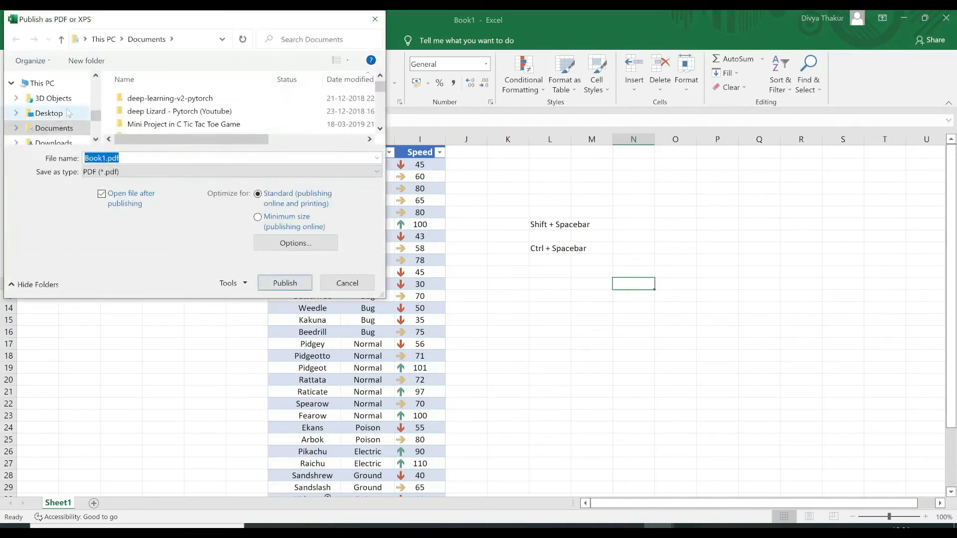
click(285, 283)
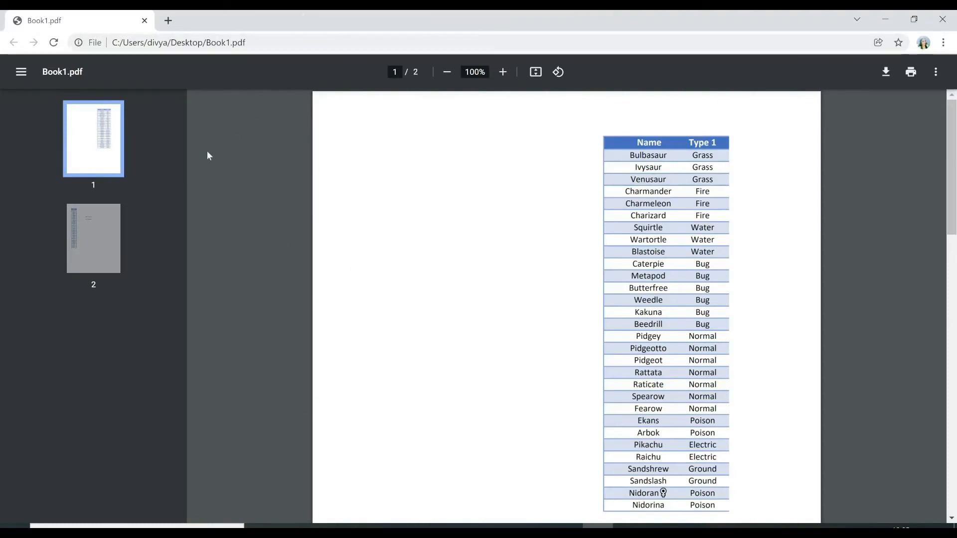
click(942, 18)
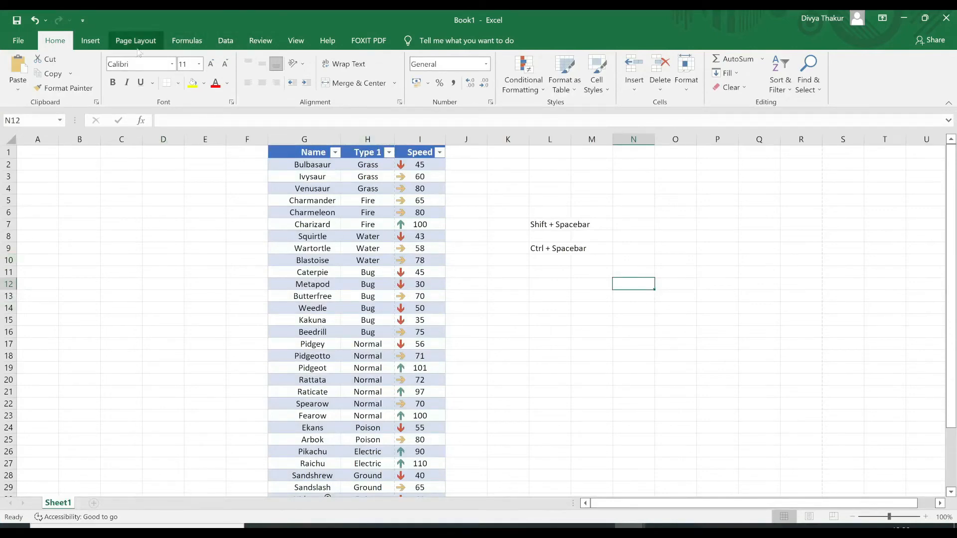
Step: View the options for getting external data from other sources and the existing connections, without choosing any
click(227, 41)
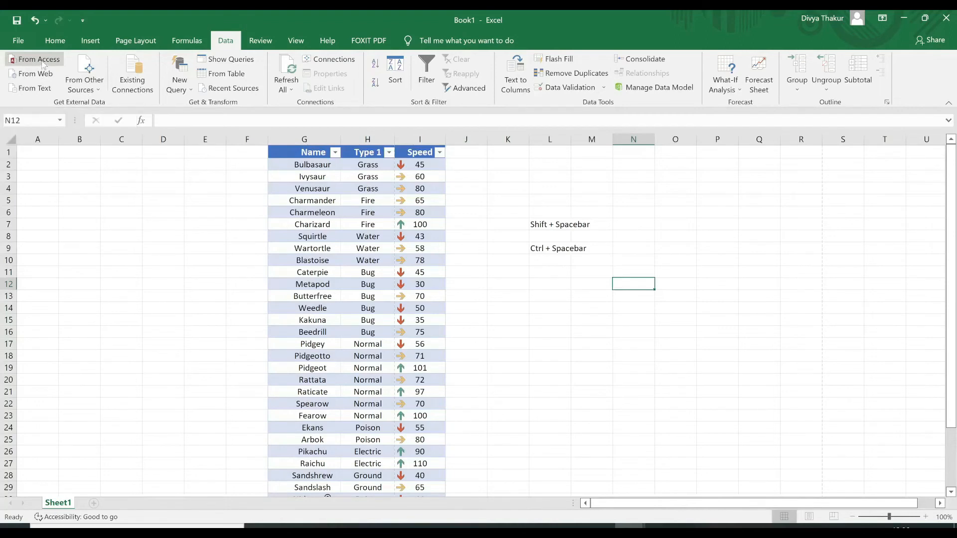
click(100, 89)
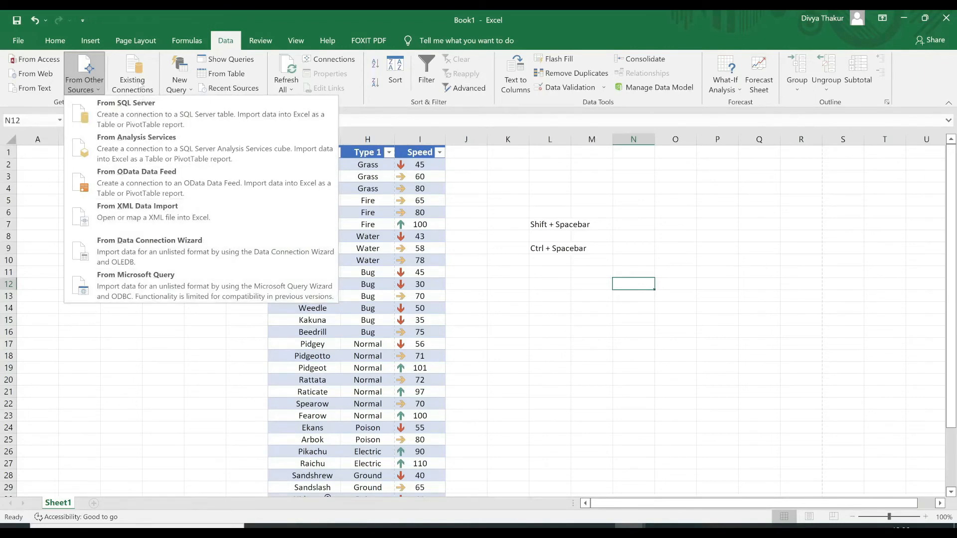
click(132, 74)
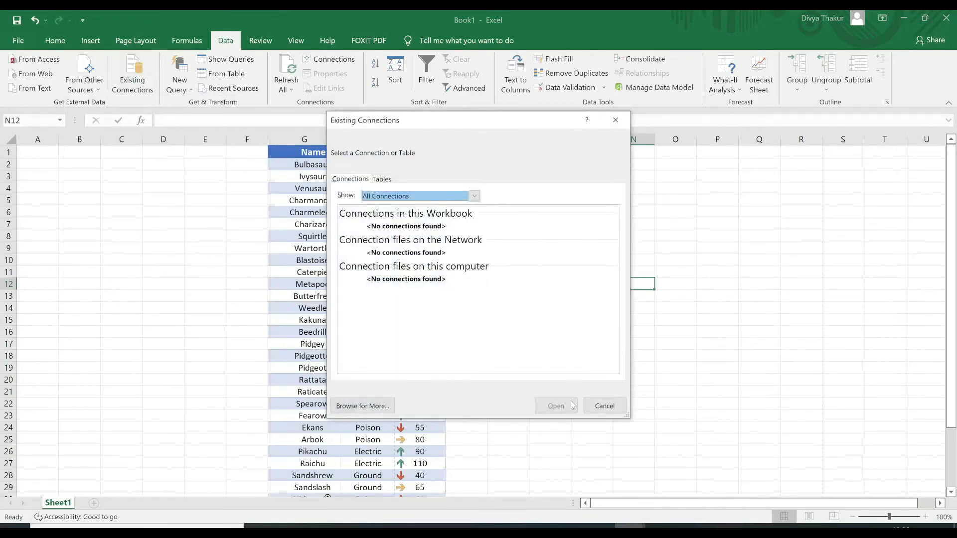
click(616, 120)
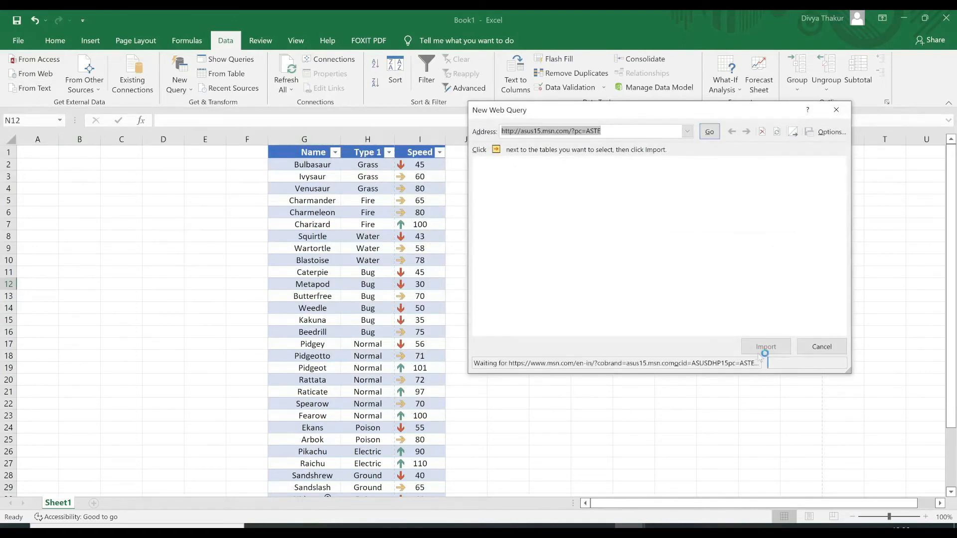
Step: Import the default MSN home page into a new worksheet with a web query and look through the imported text
click(711, 133)
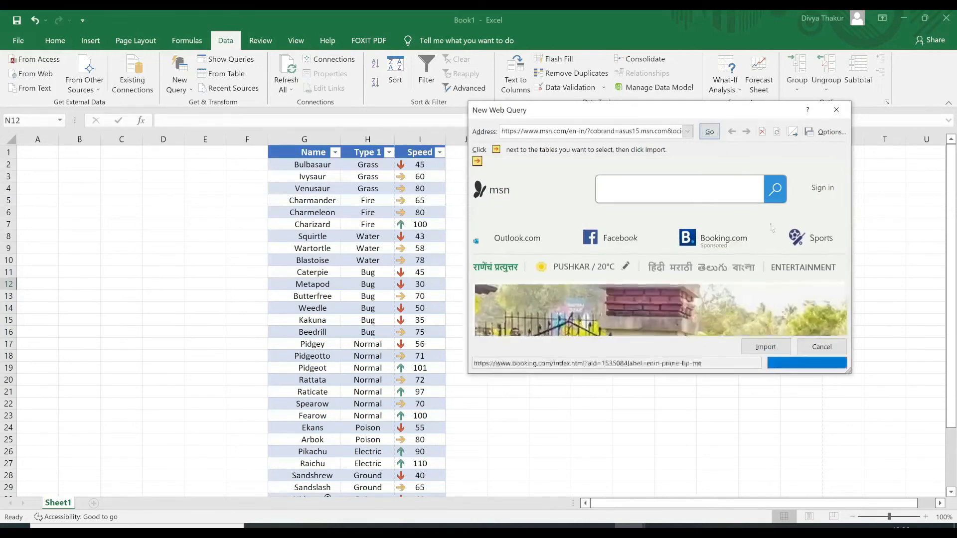
click(766, 347)
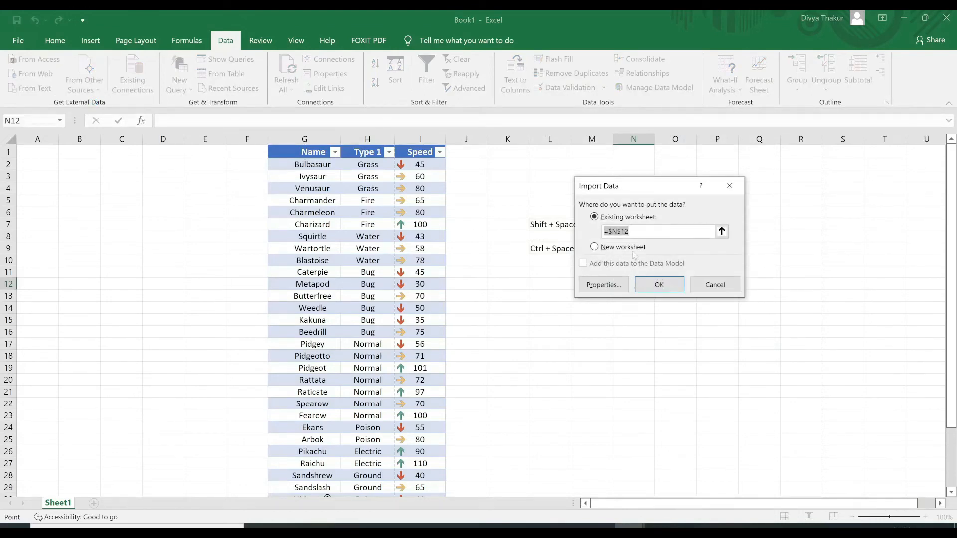
click(595, 248)
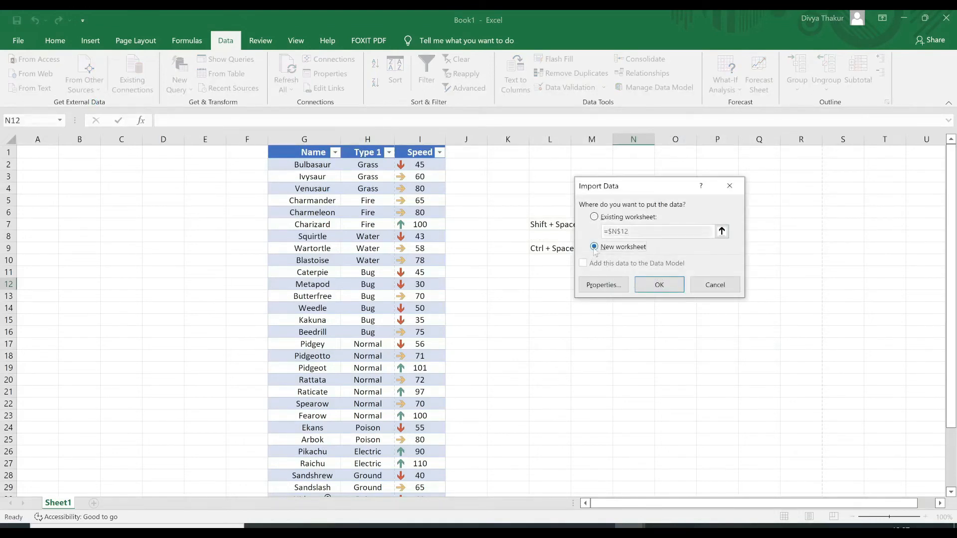
click(659, 285)
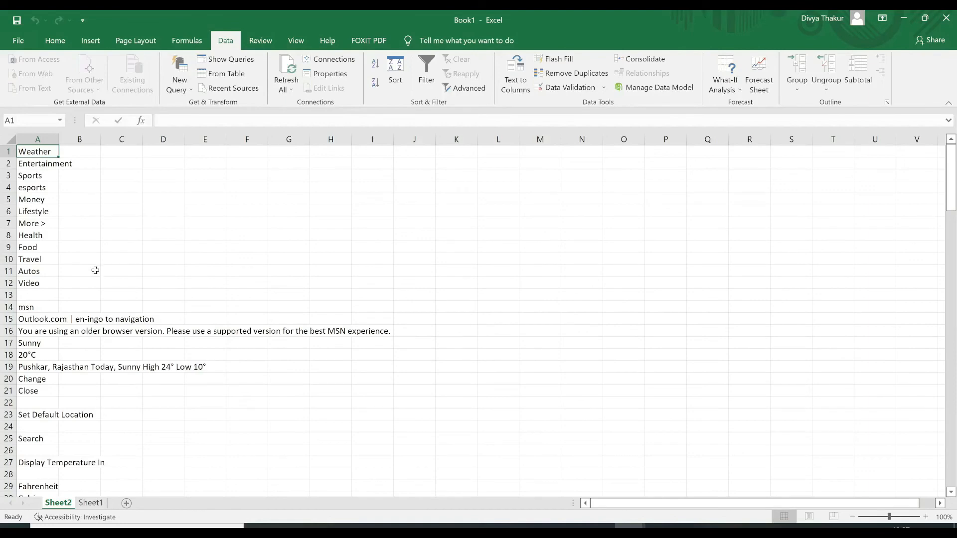
scroll(95, 270, down, 5)
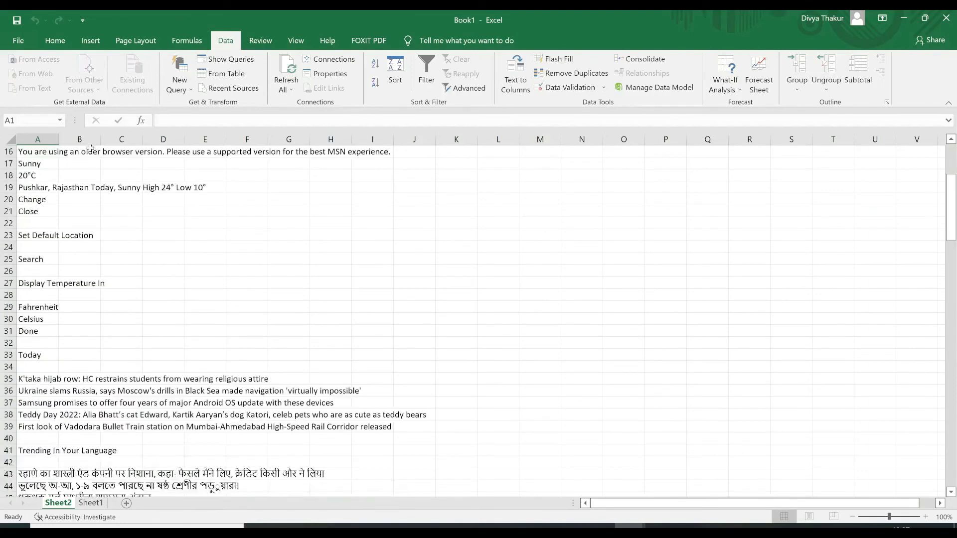
scroll(45, 153, down, 20)
scroll(163, 117, up, 5)
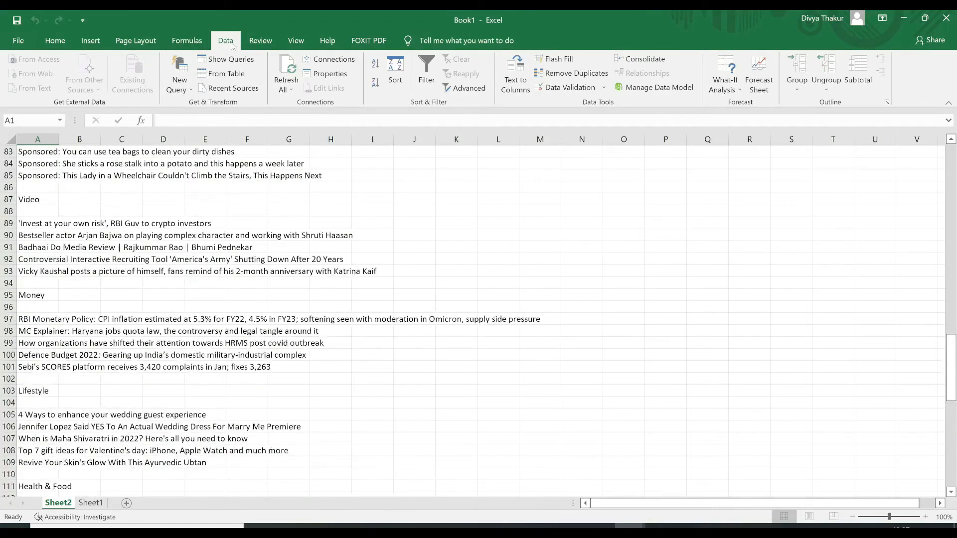
Step: Return to Sheet1 and view where a text file can be chosen for import, without importing one
click(91, 503)
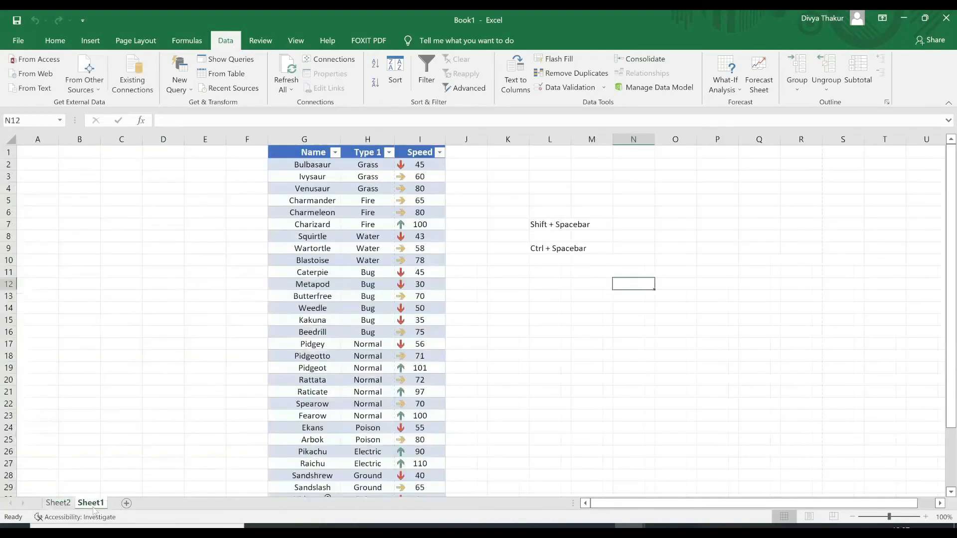
click(48, 90)
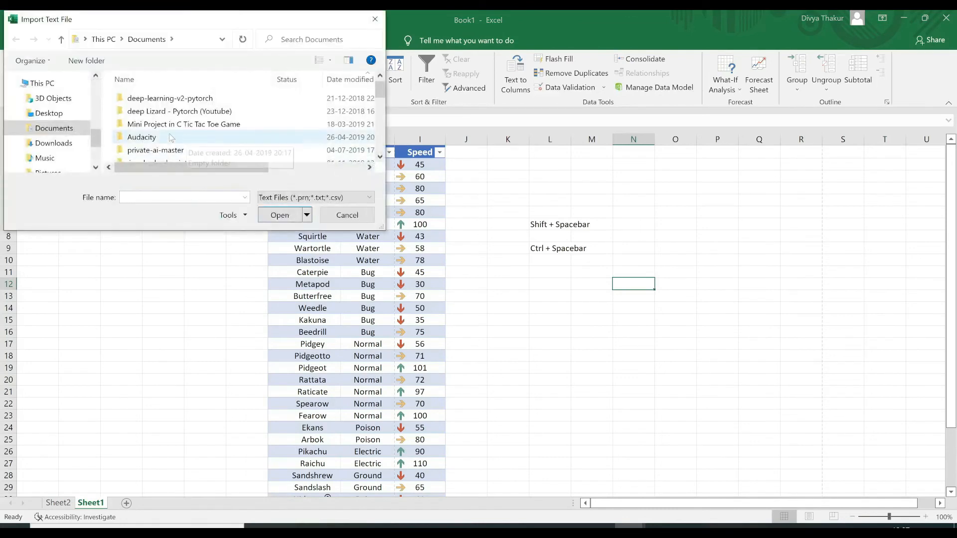
click(344, 214)
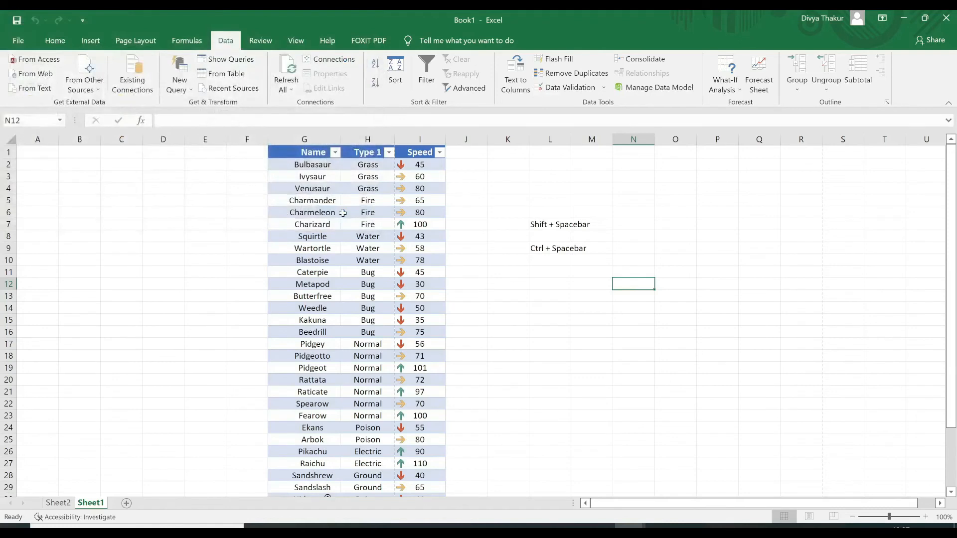